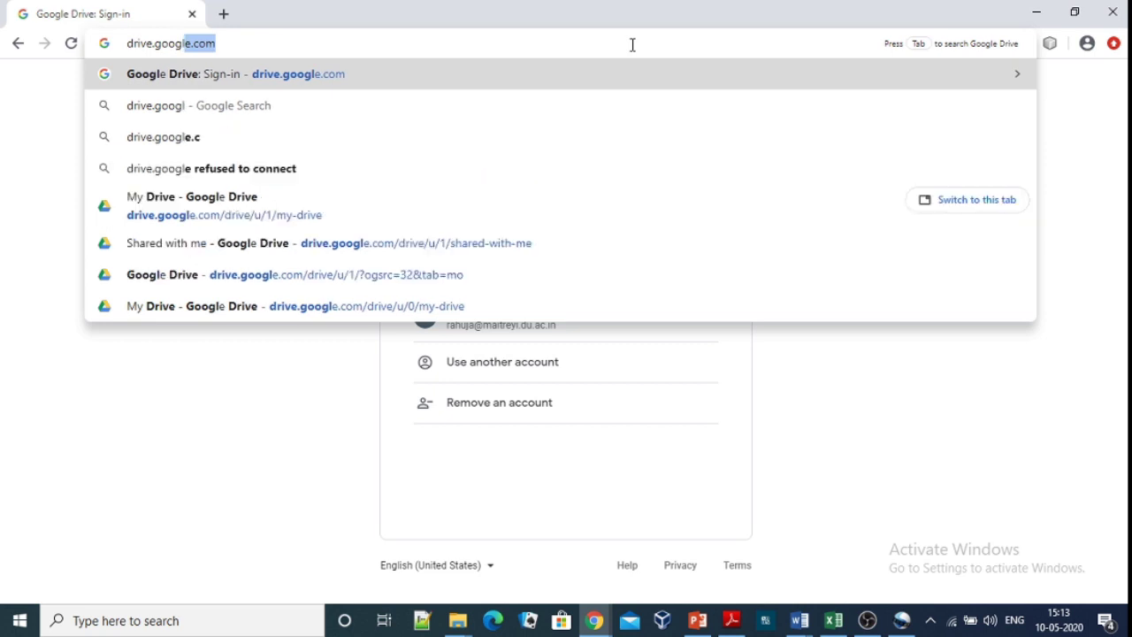
- Go to drive.google.com and sign in with the college account, entering the account password
key(Return)
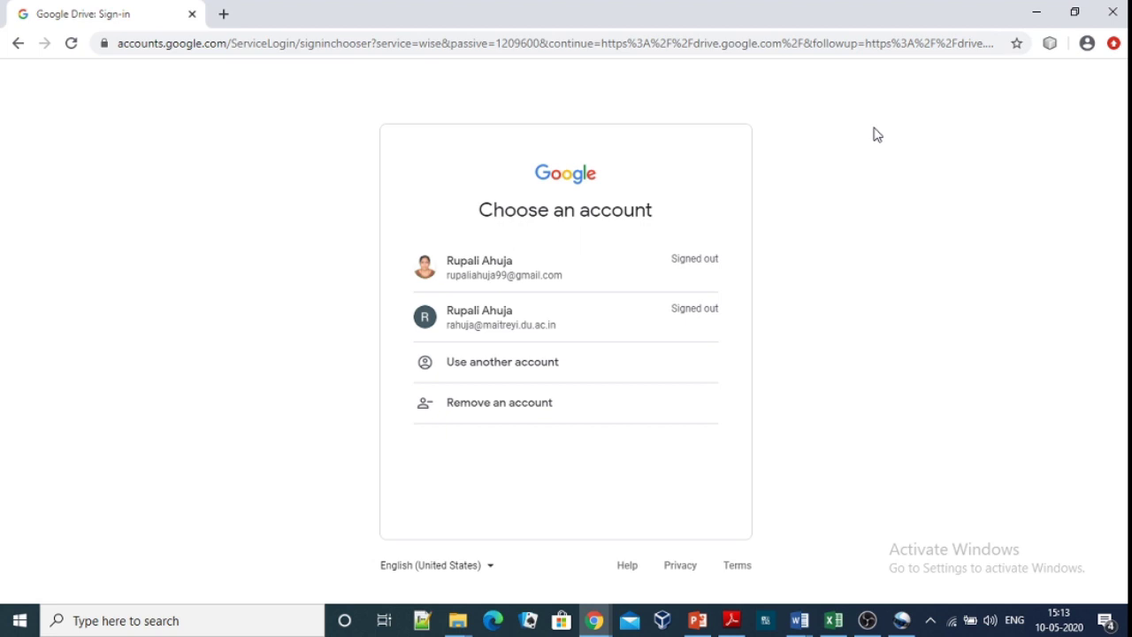
click(534, 327)
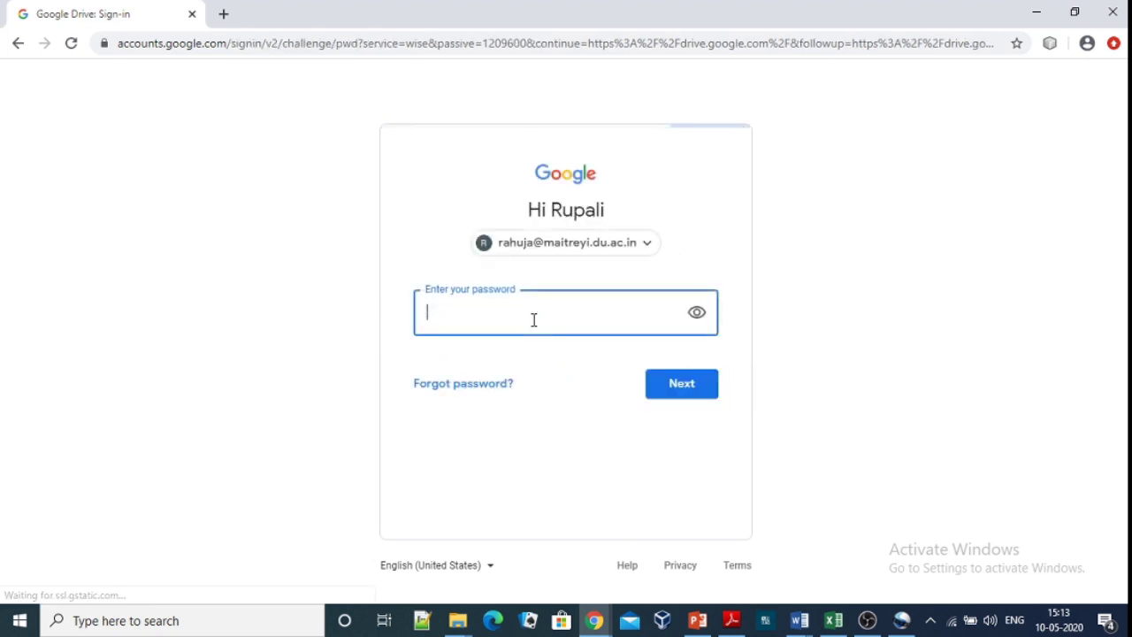
text(****)
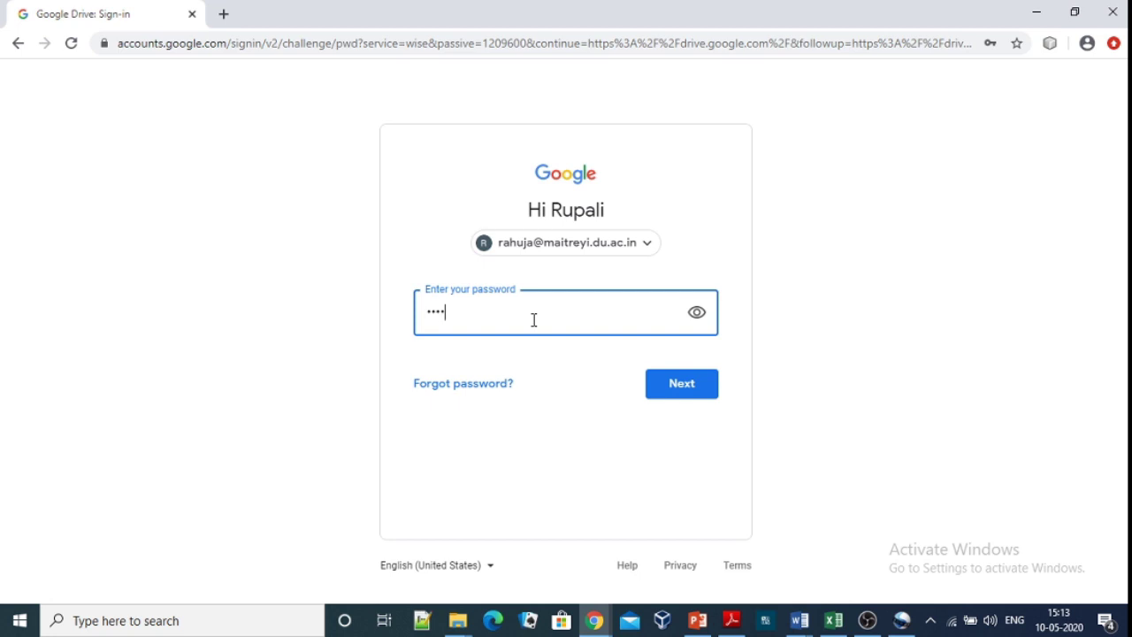
text(******)
click(704, 384)
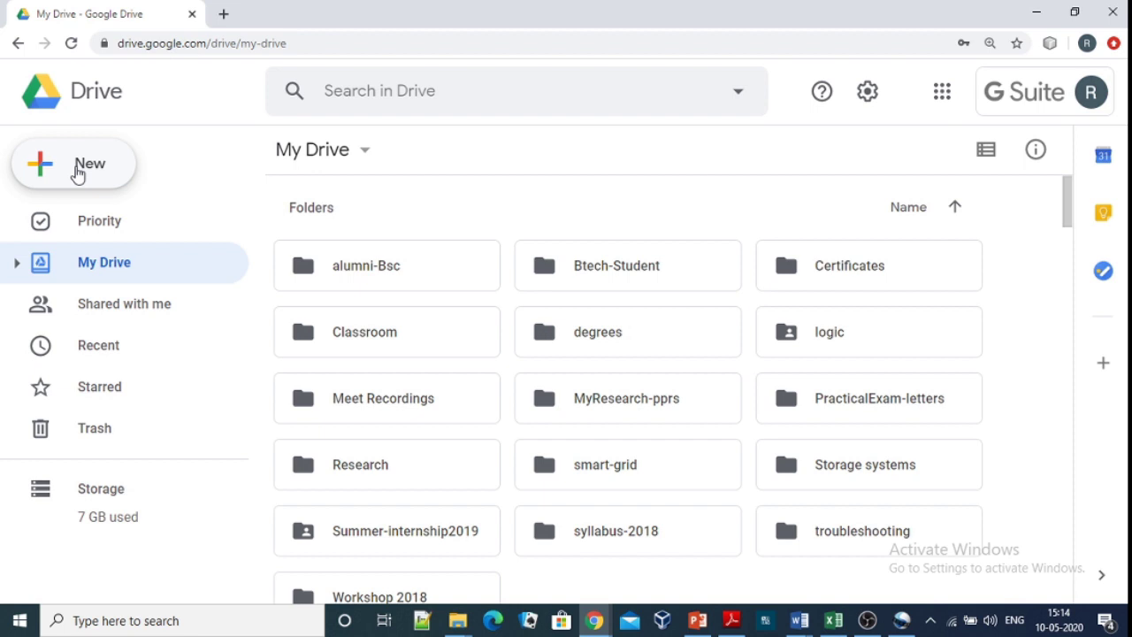
- Create a new blank Google Docs document in My Drive
click(78, 173)
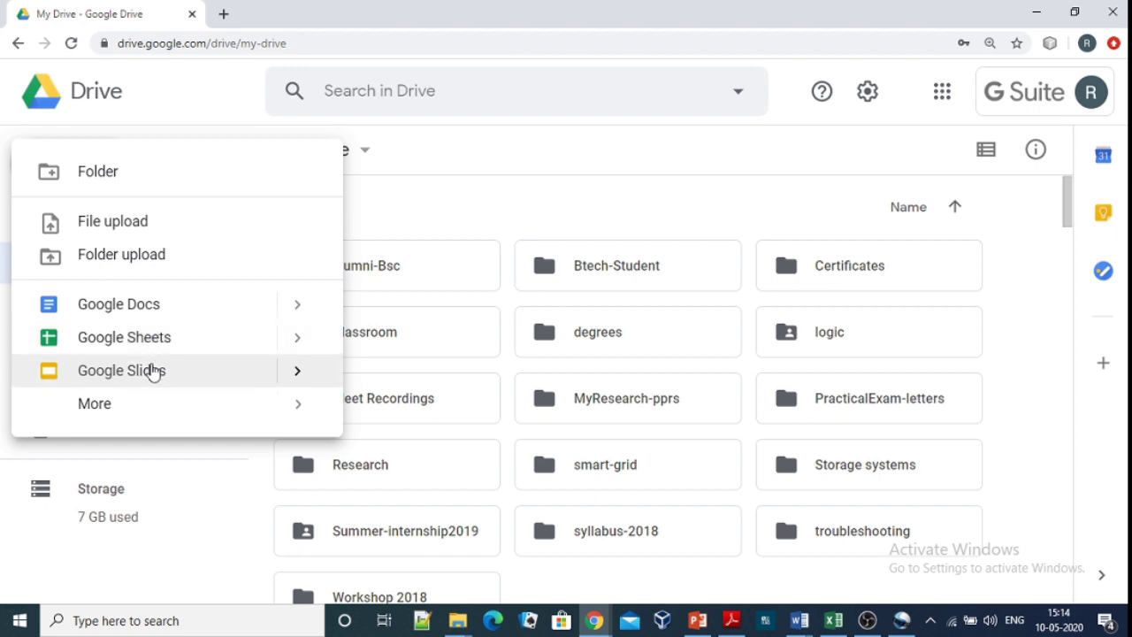
mouse_move(146, 409)
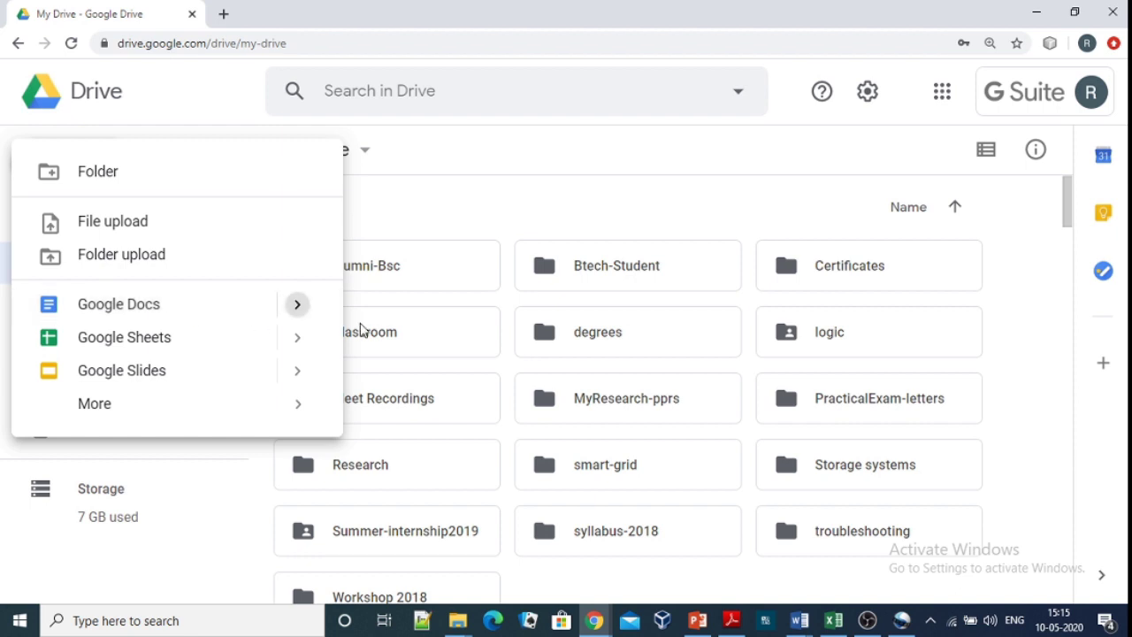
click(301, 310)
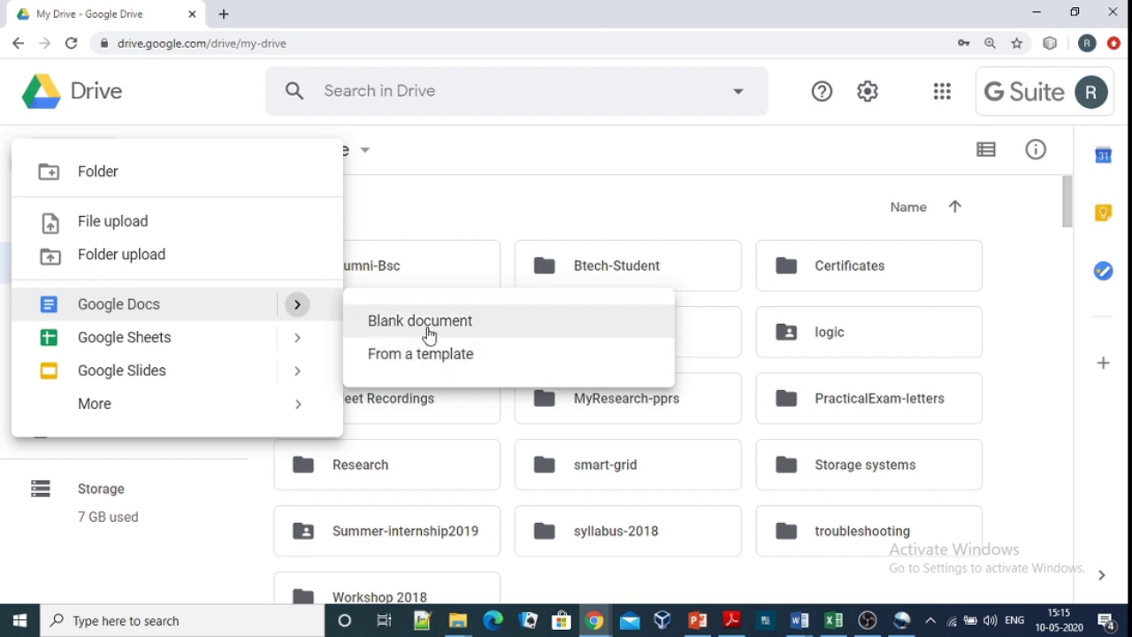
click(429, 322)
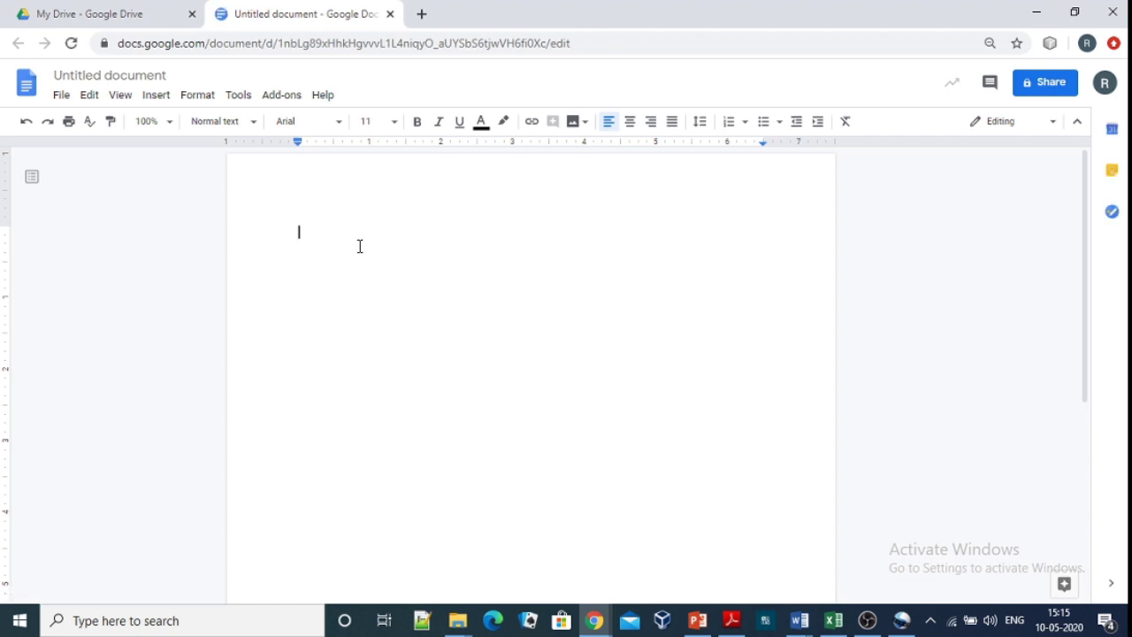
- Write "This is a Google drive workshop" on the first line of the document
text(t)
key(BackSpace)
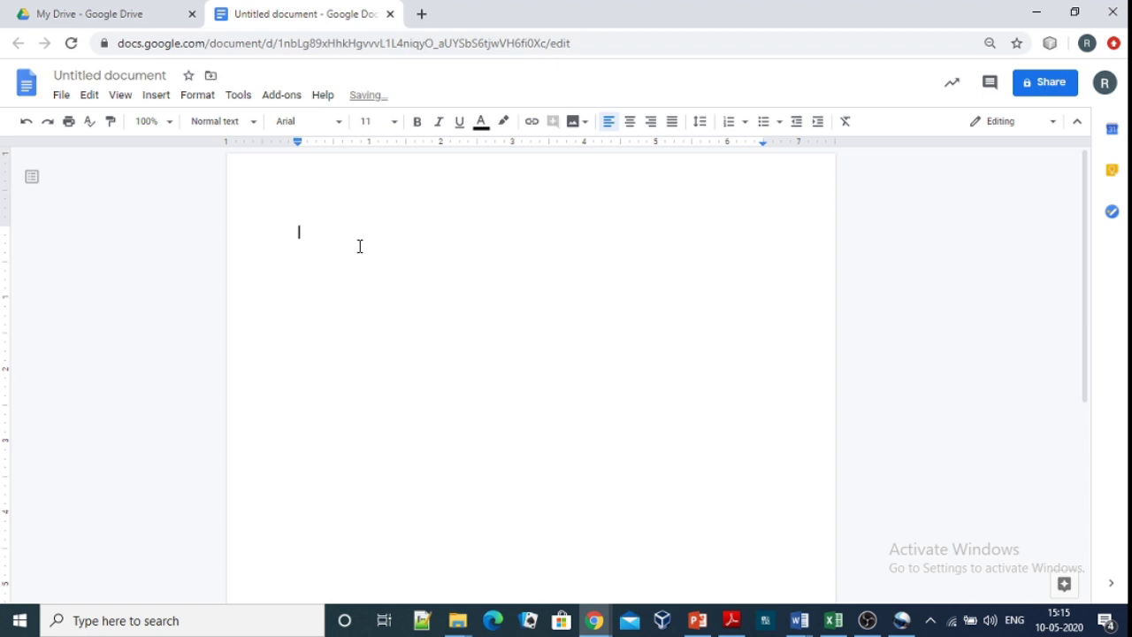
text(This is a Google drive work)
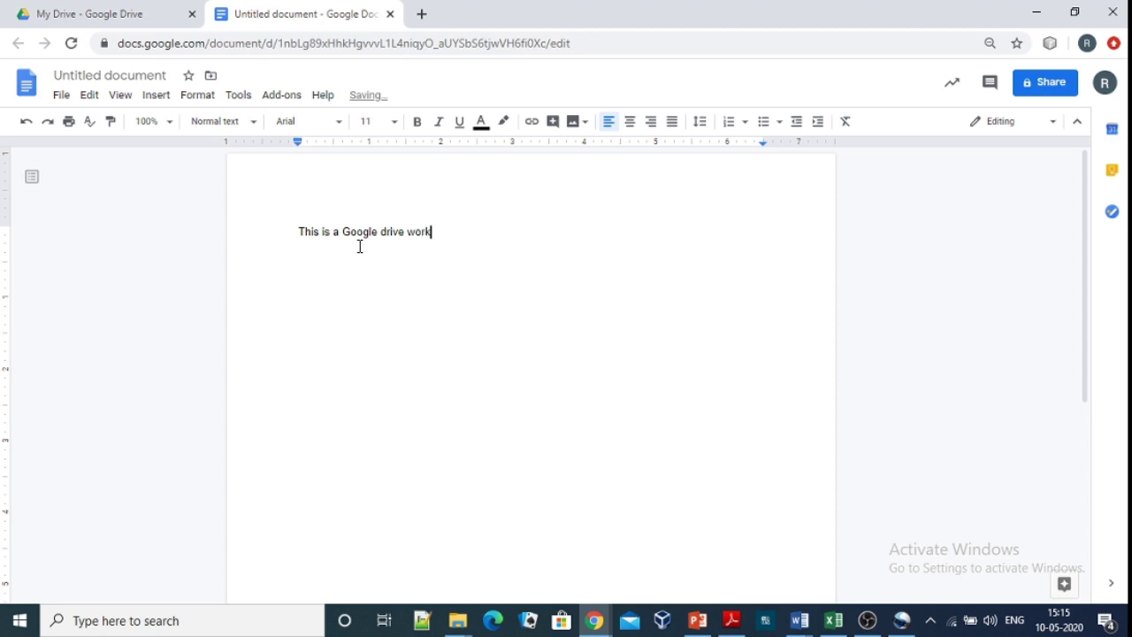
text(shop)
- Format the line "This is a Google drive workshop" as bold, red and centred
drag(298, 231, 472, 222)
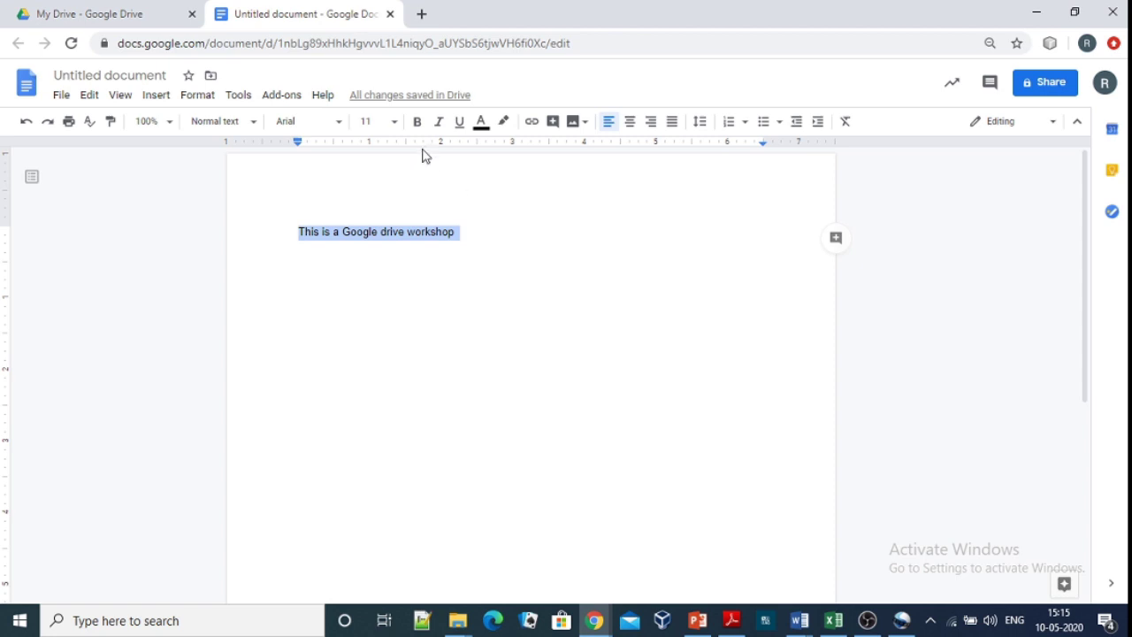
click(416, 122)
click(481, 124)
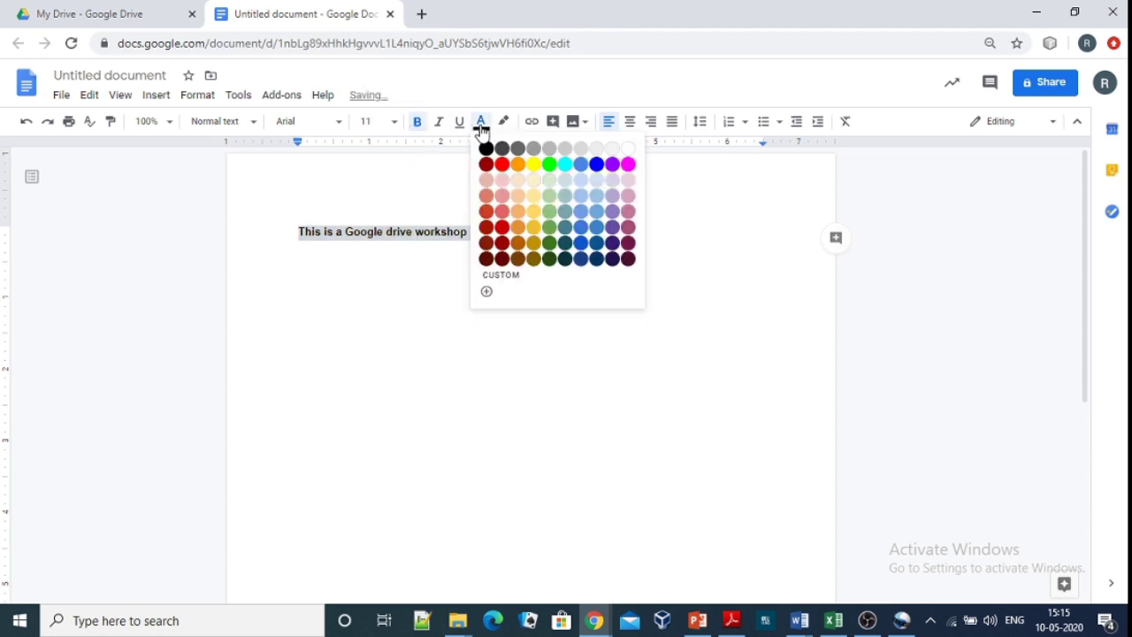
click(502, 164)
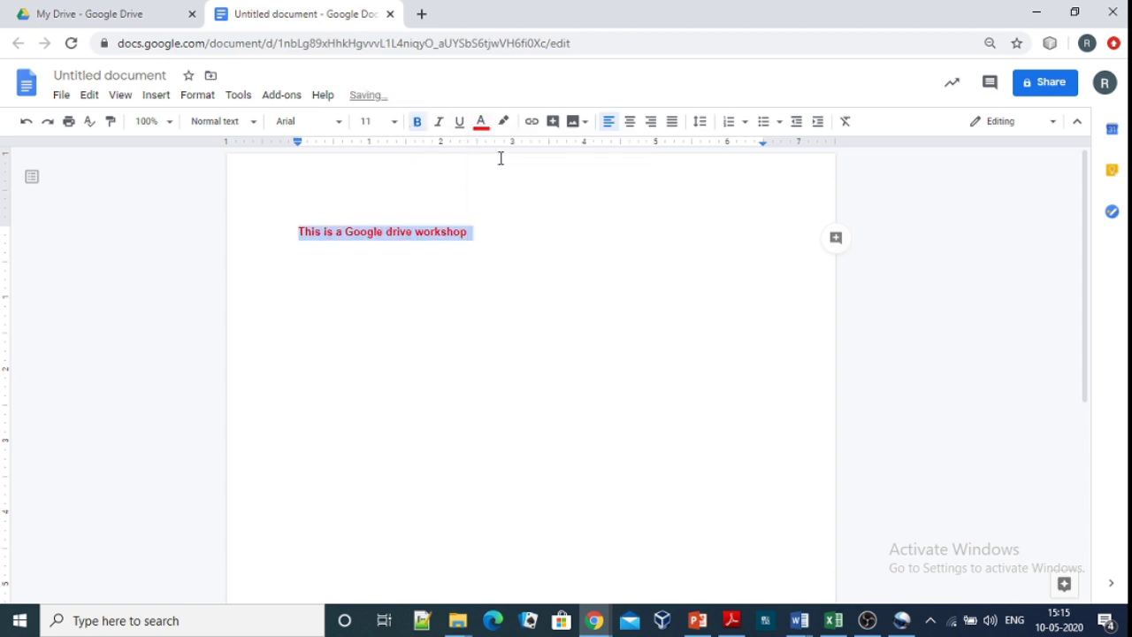
click(630, 124)
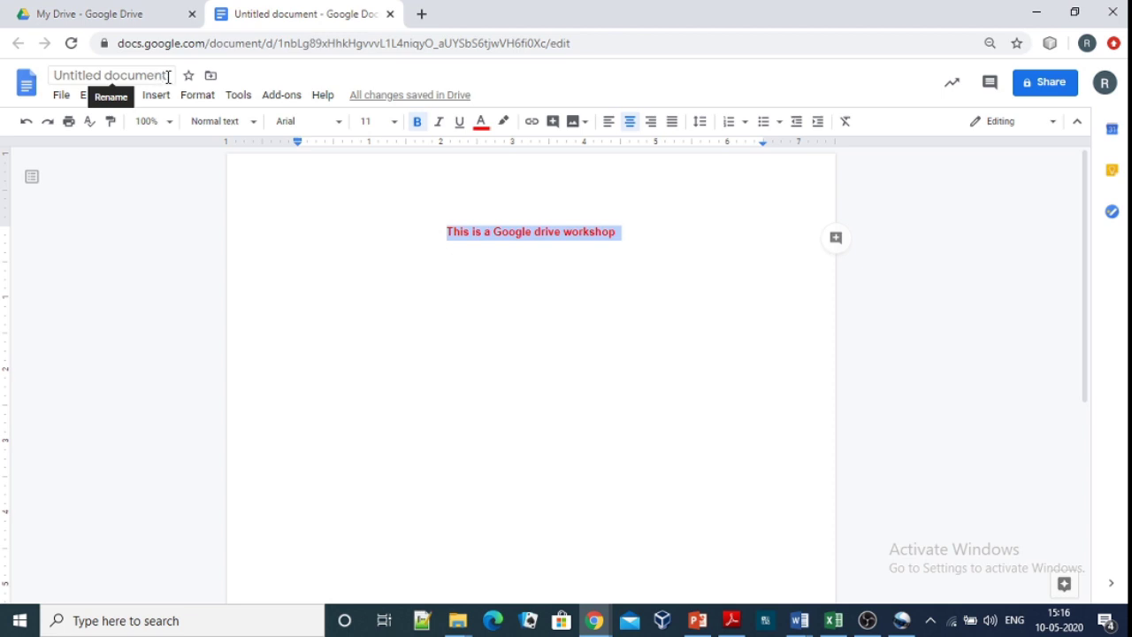
- Rename the untitled document as FirstFile and deselect the text
click(112, 74)
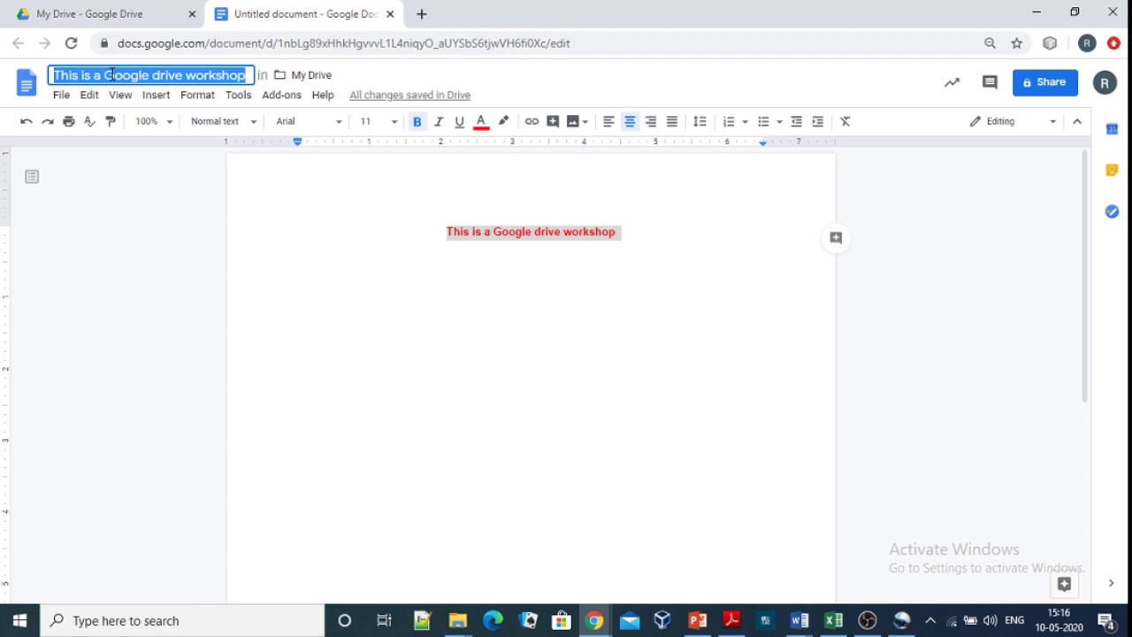
text(First)
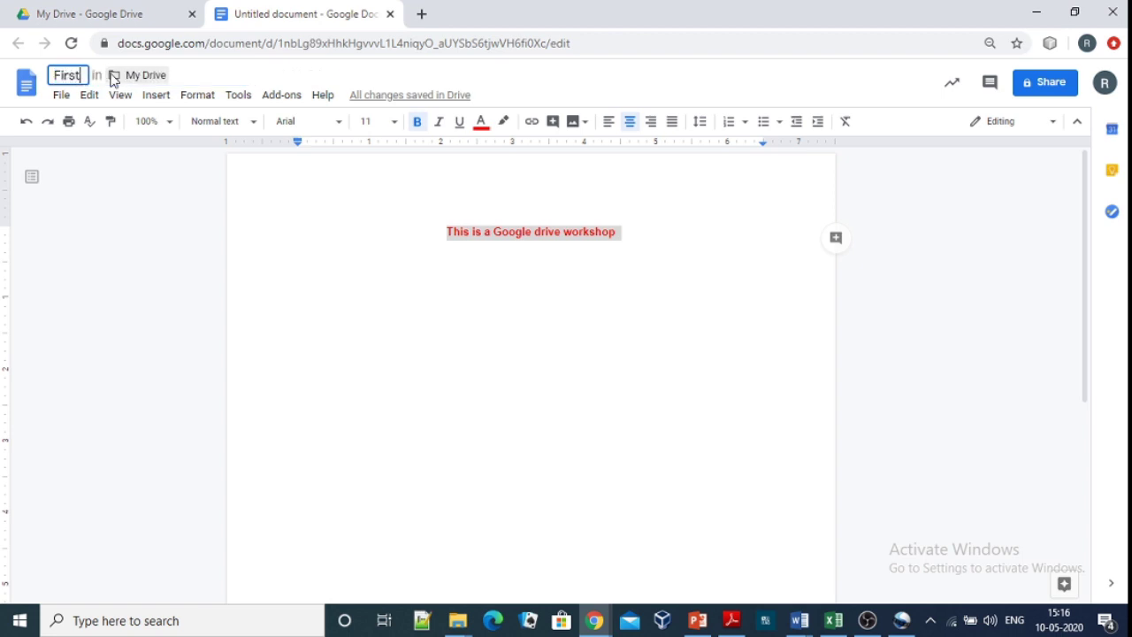
text(File)
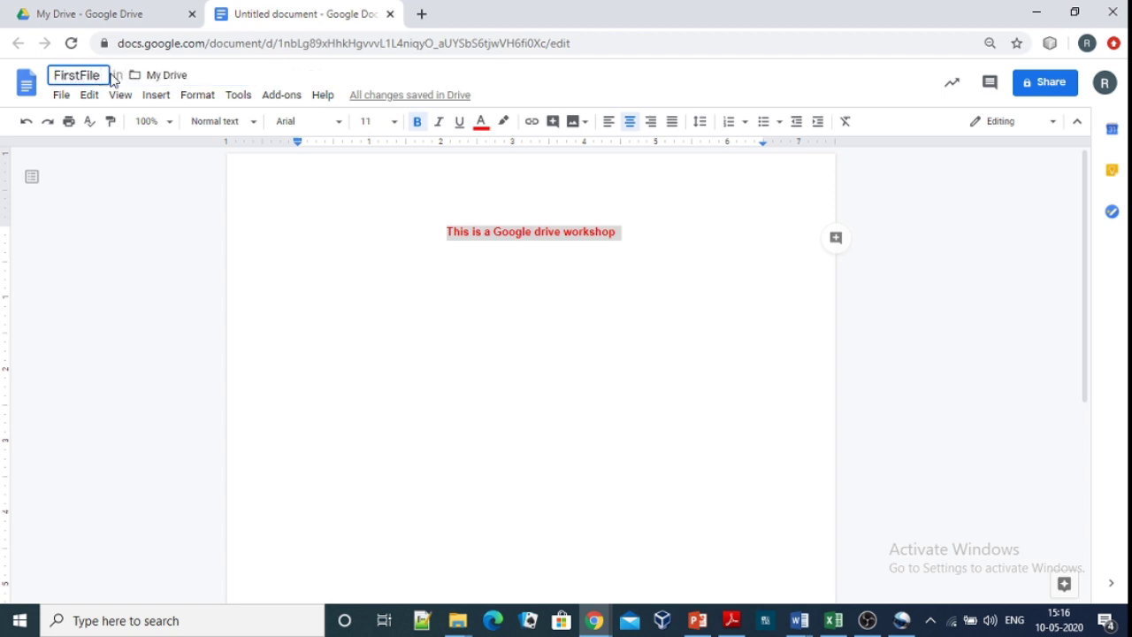
key(Return)
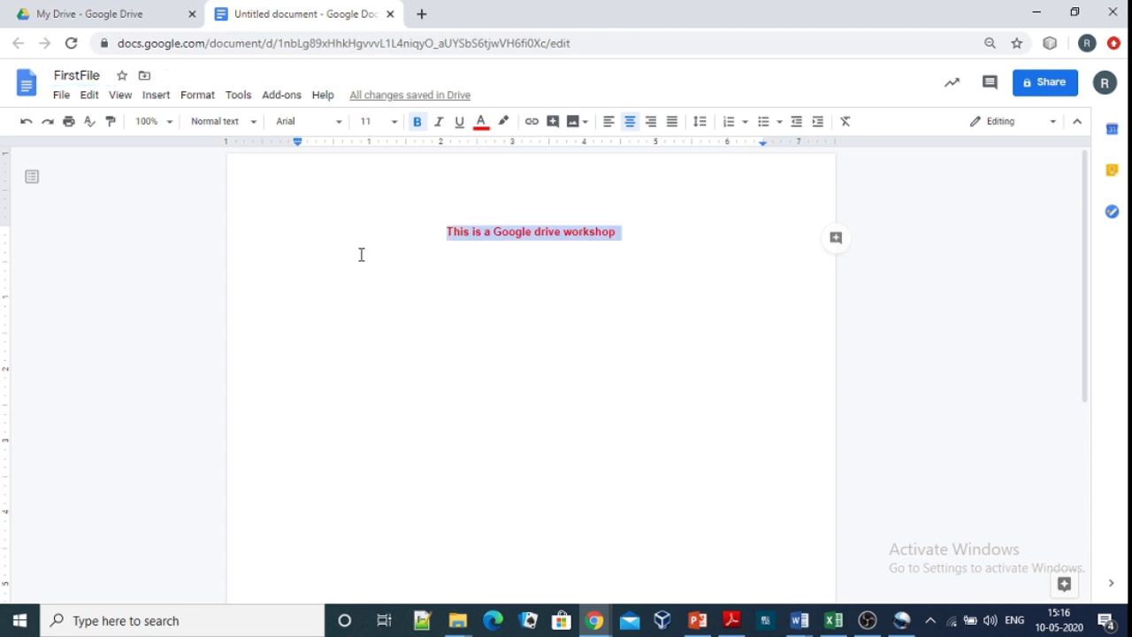
click(361, 254)
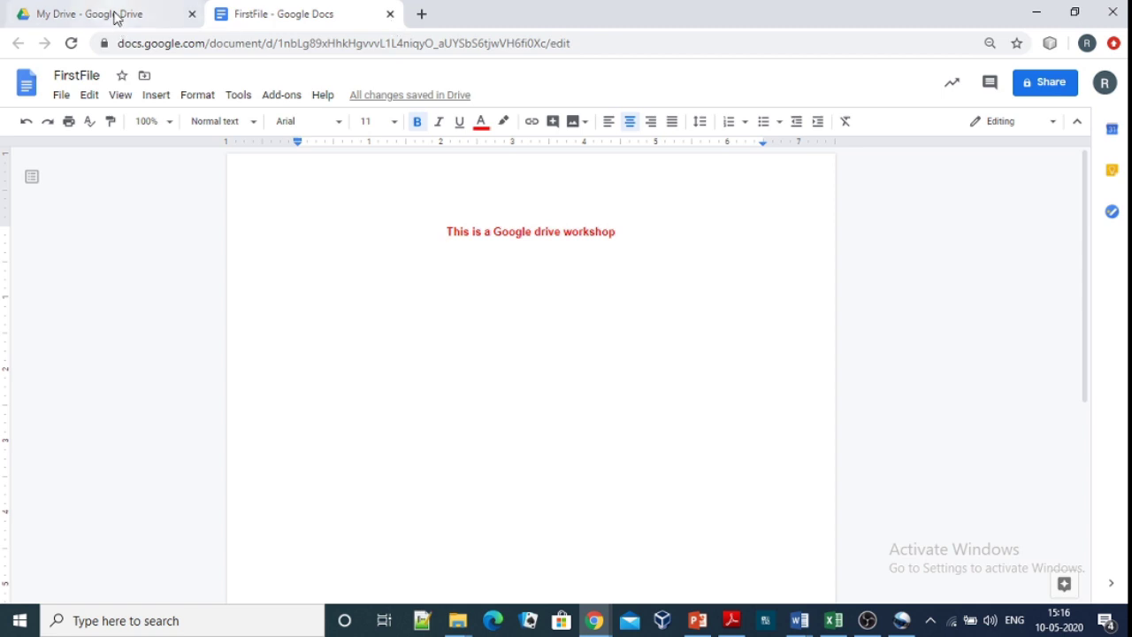
- Close the document and find FirstFile in the refreshed My Drive listing
click(391, 16)
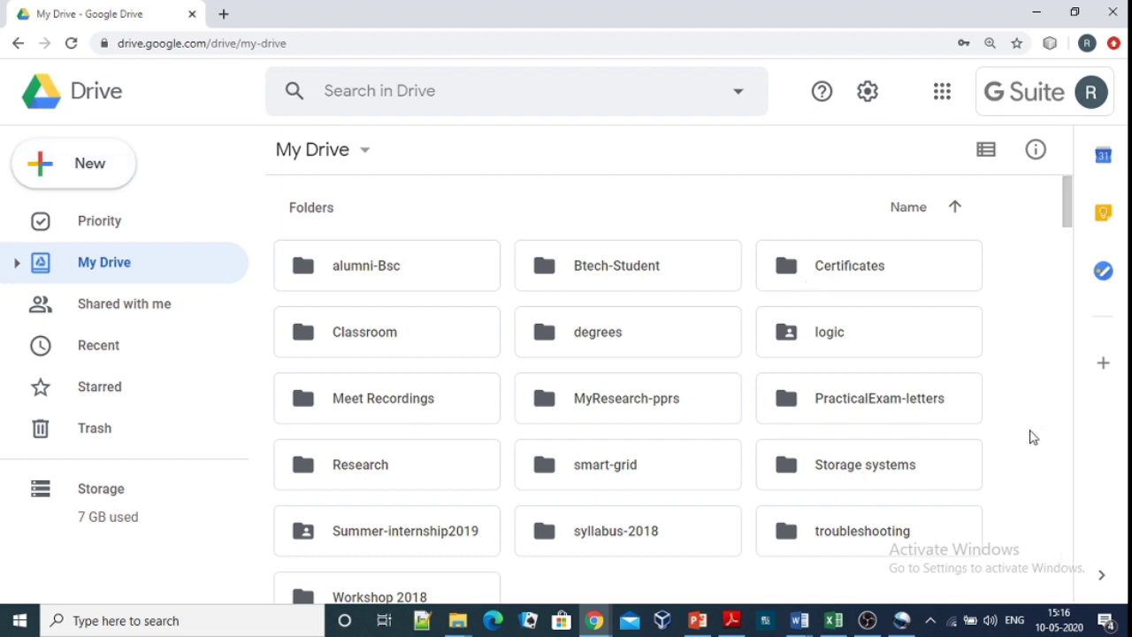
key(F5)
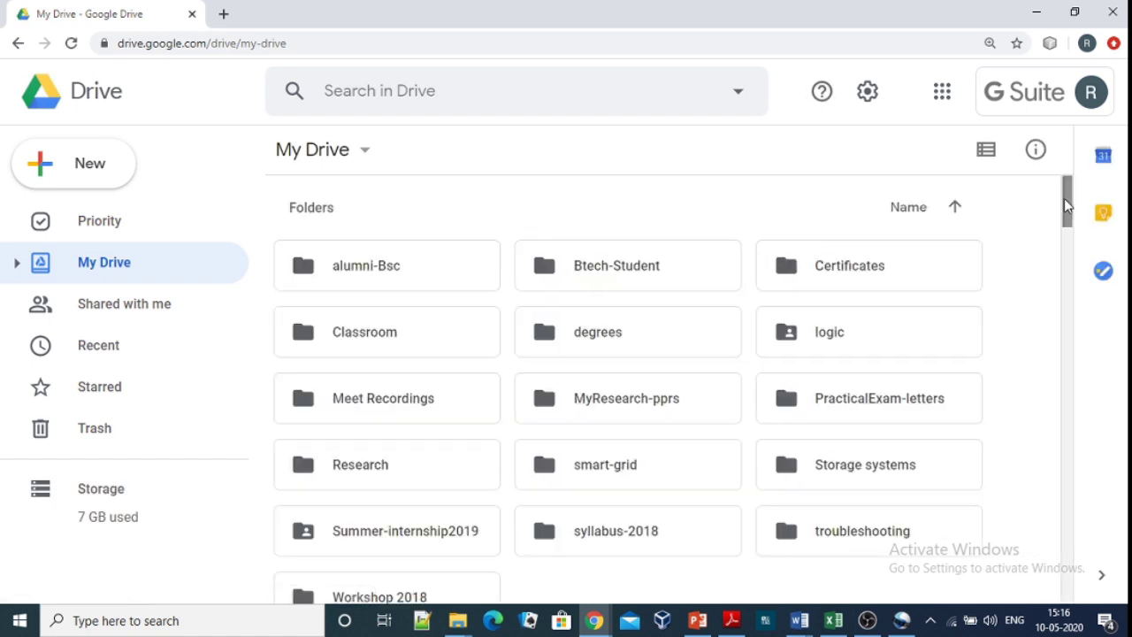
drag(1064, 205, 1069, 311)
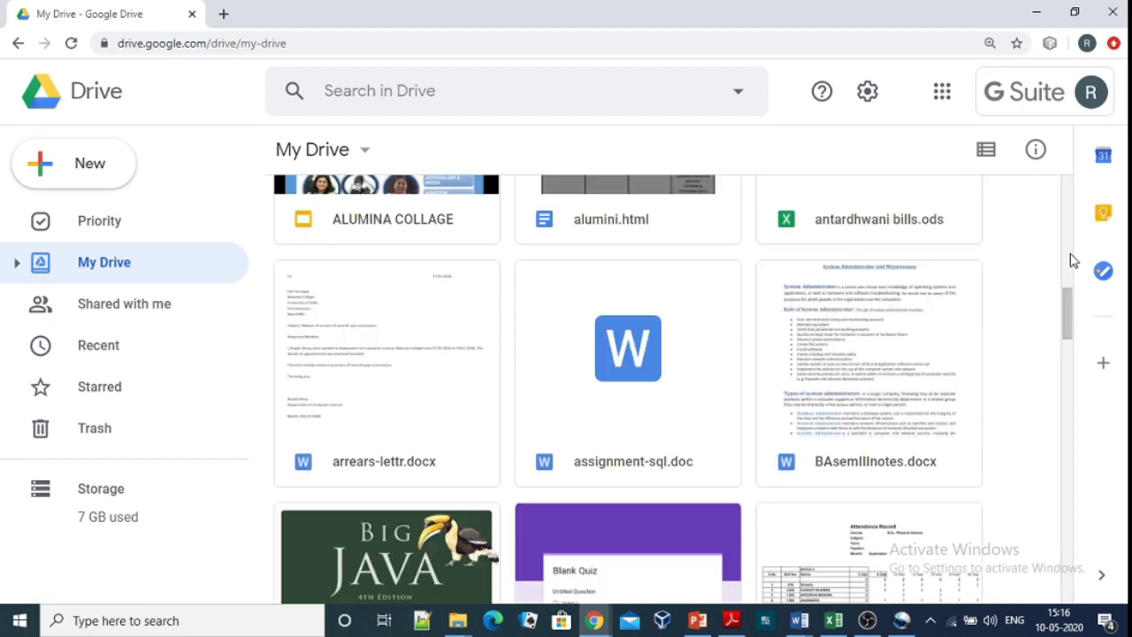
drag(1067, 327, 1075, 467)
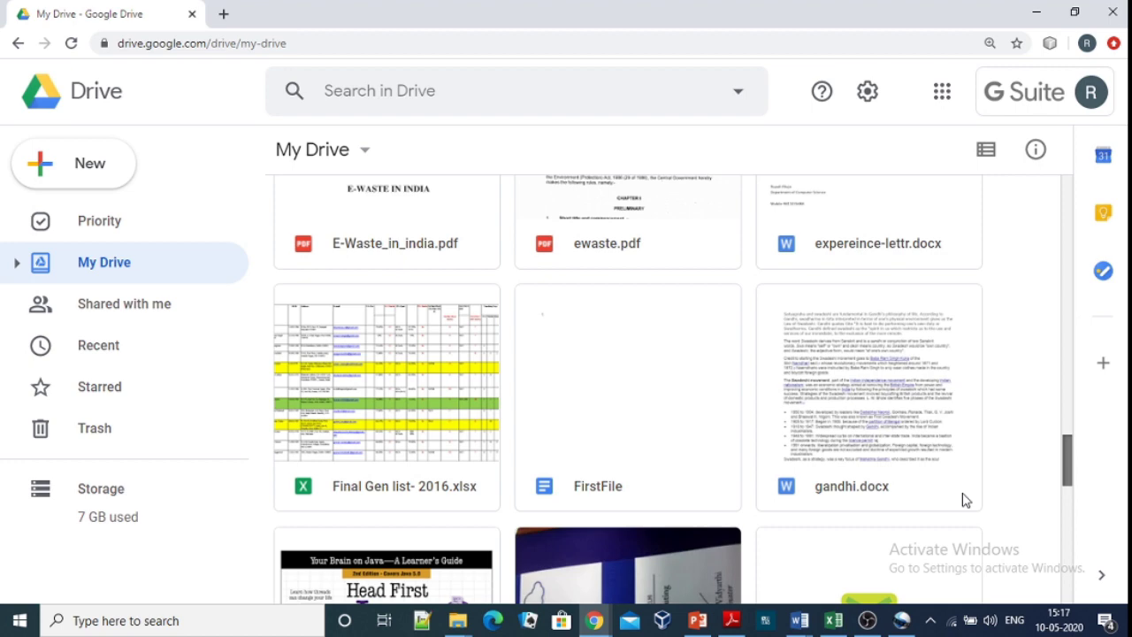
- Open FirstFile from My Drive to check its content, and close it again
click(679, 459)
scroll(679, 459, down, 1)
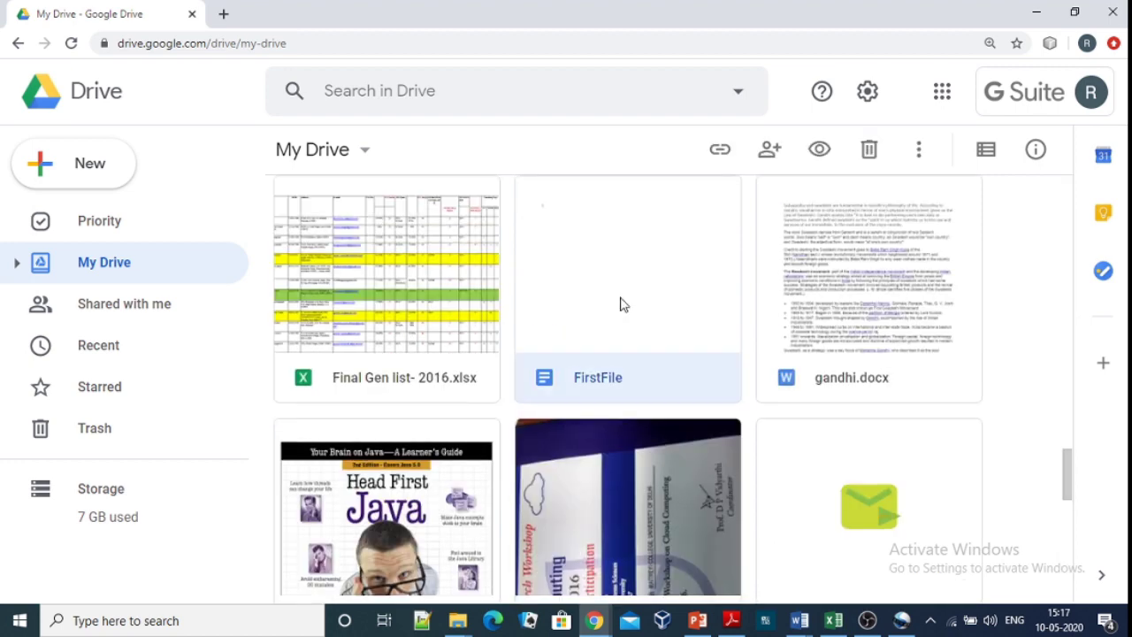
double_click(619, 305)
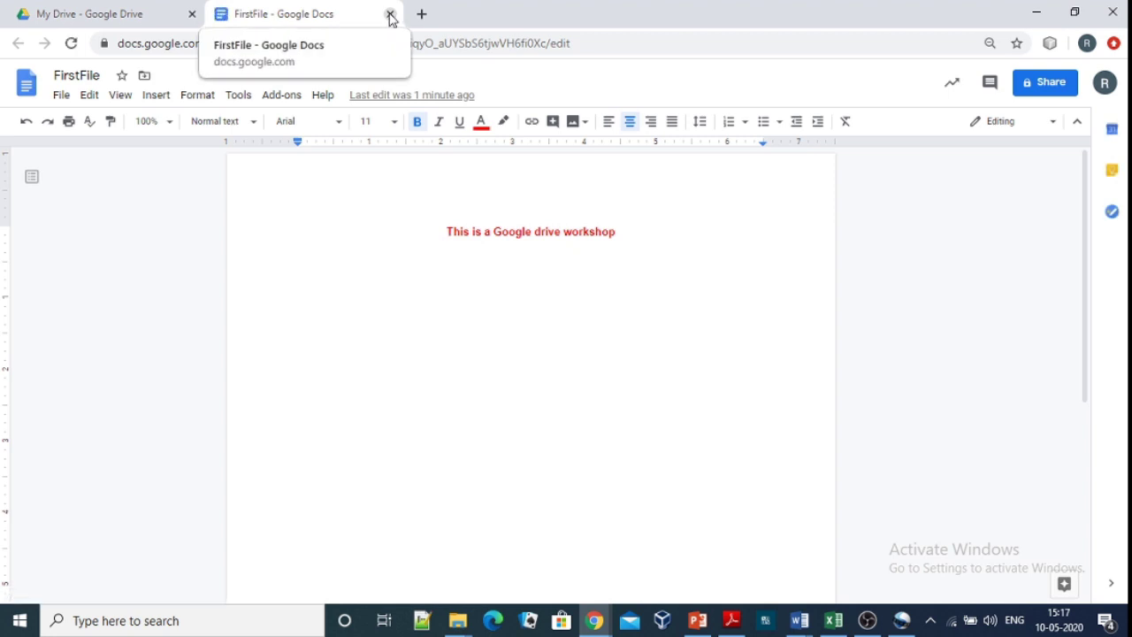
click(389, 15)
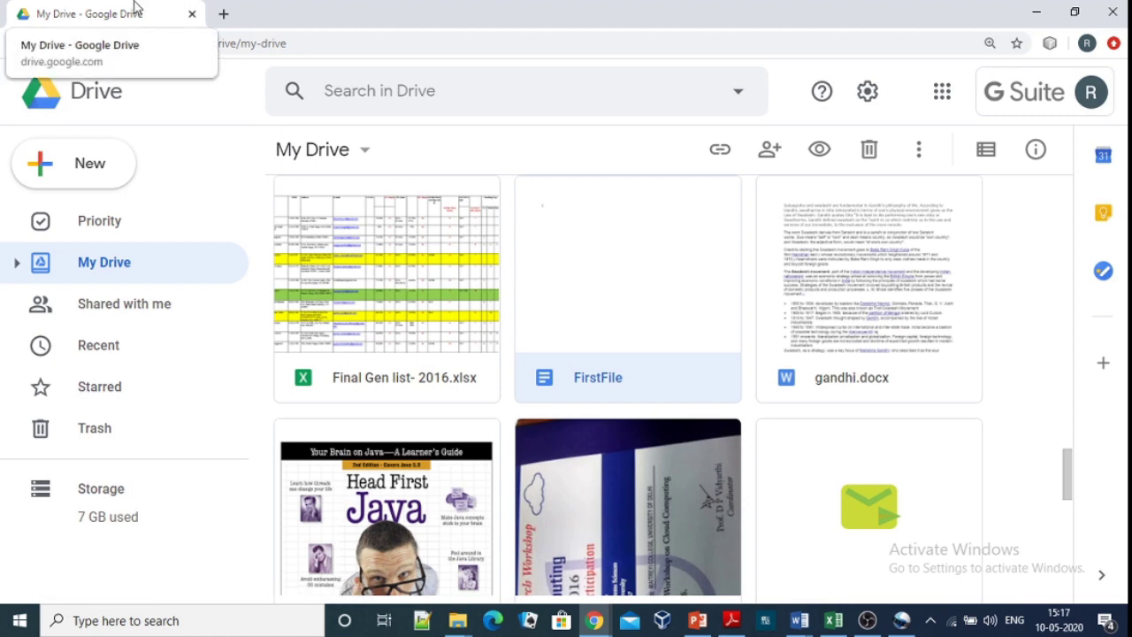
- Create a new folder named FirstFolder in My Drive
click(95, 165)
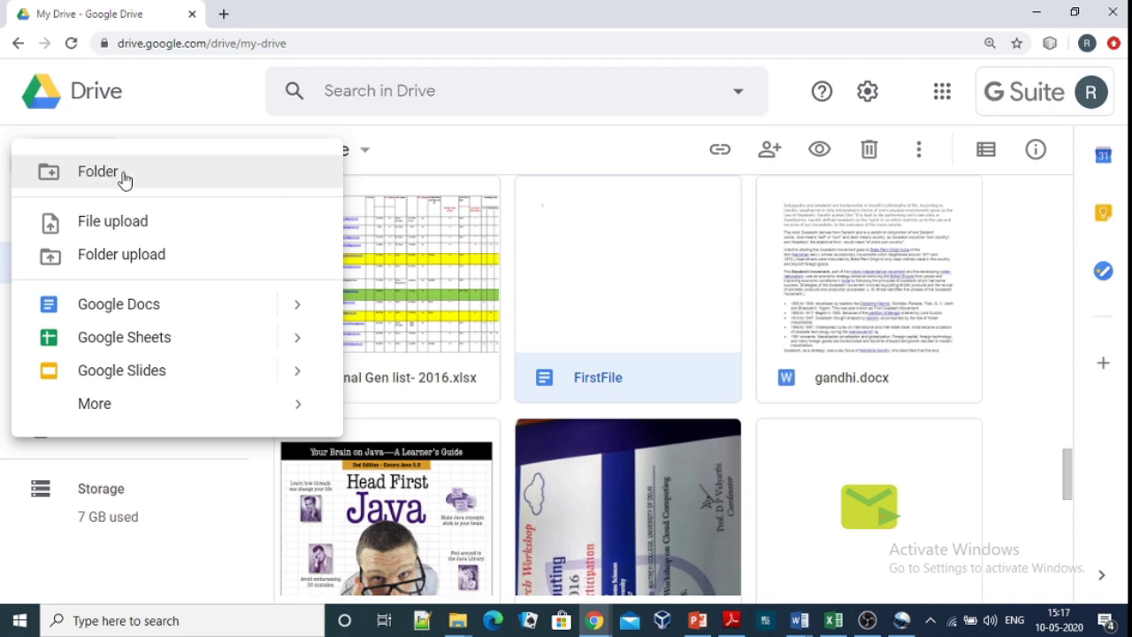
click(124, 175)
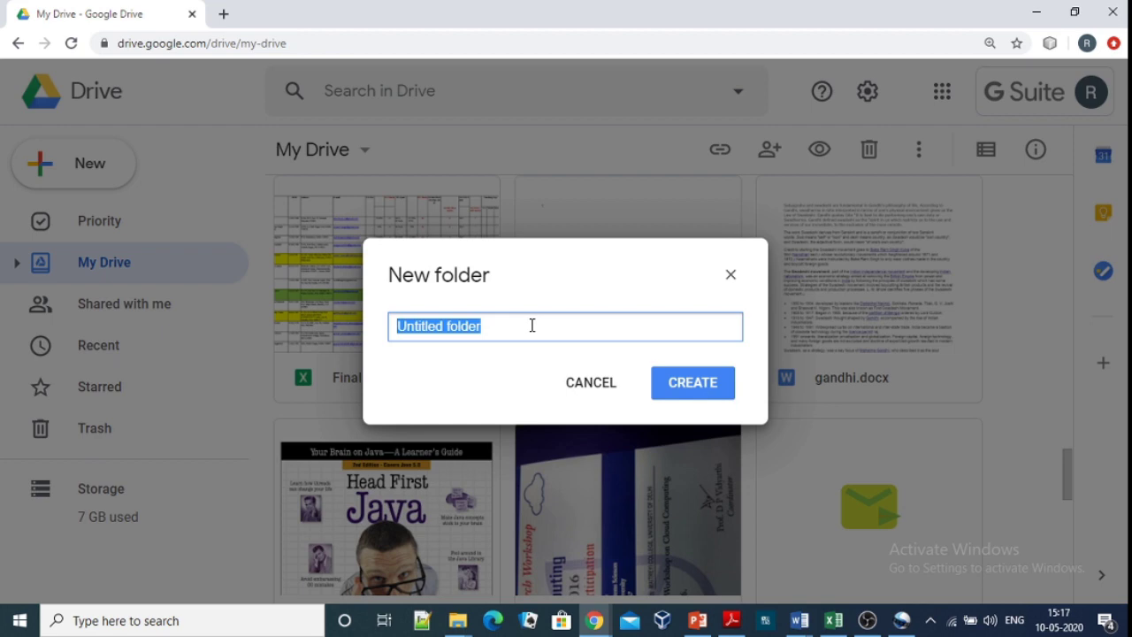
text(FirstFo)
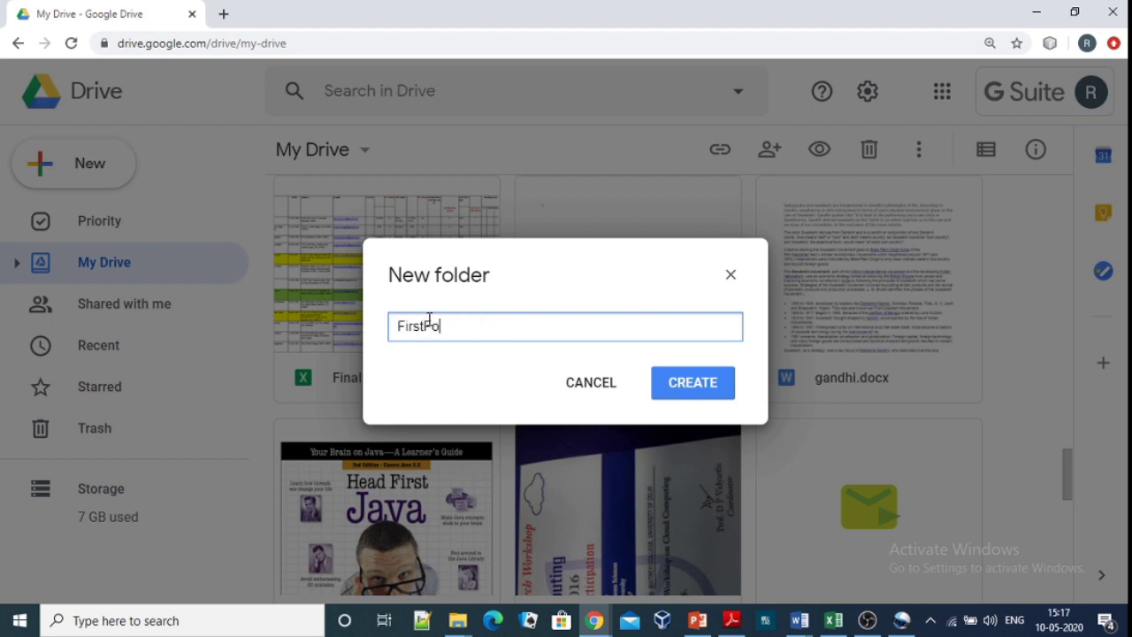
text(lder)
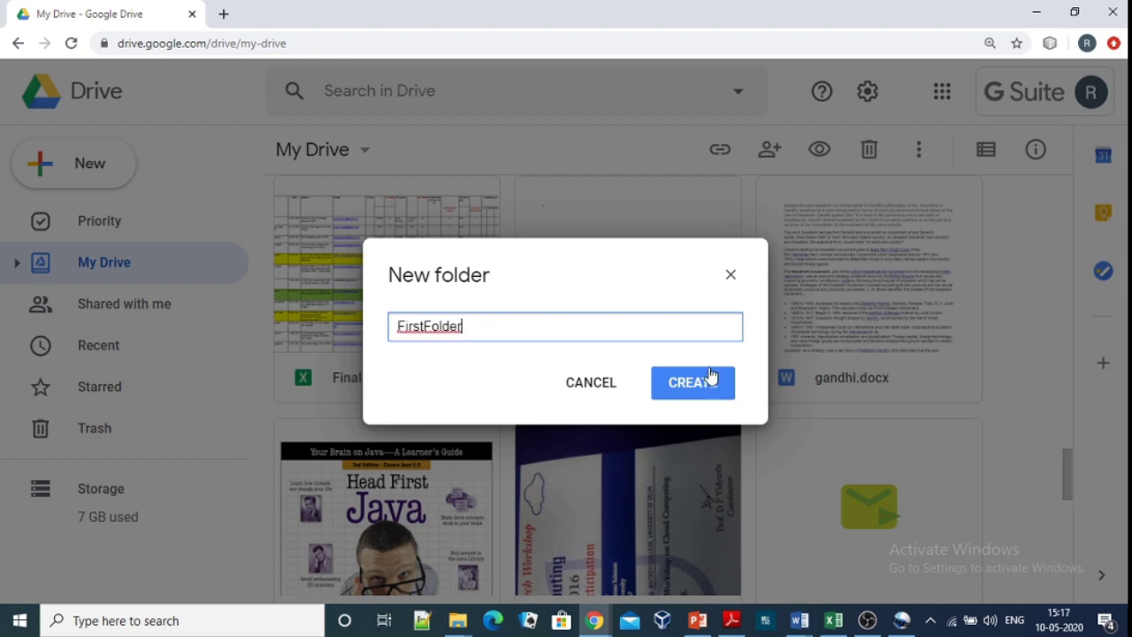
click(707, 382)
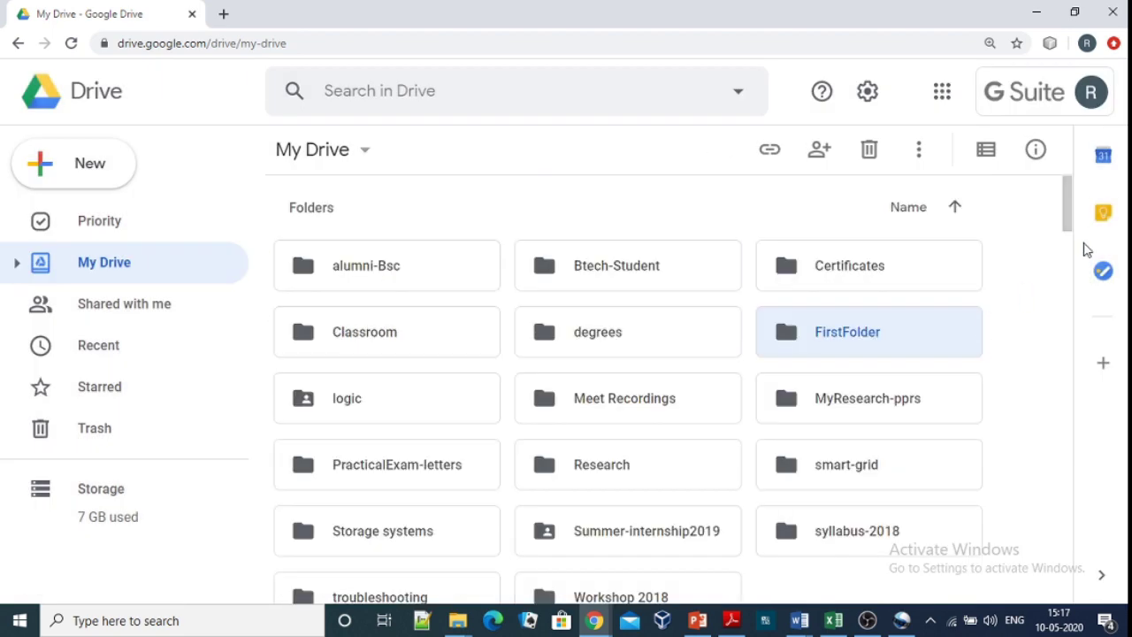
- Open FirstFolder and create a blank Google Docs document inside it
double_click(872, 344)
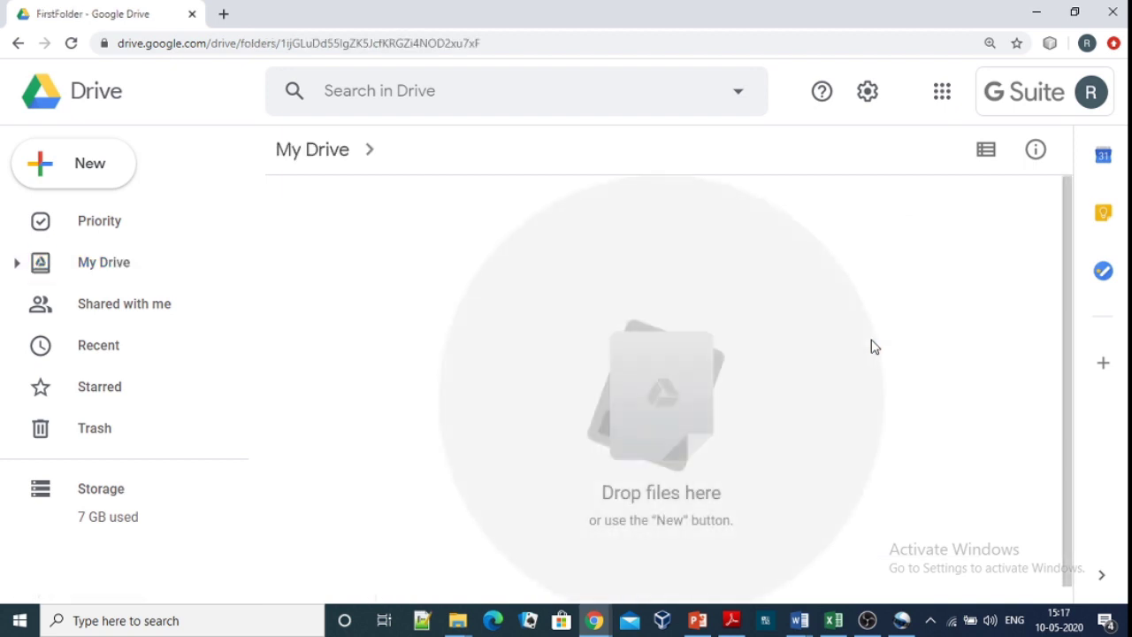
right_click(375, 257)
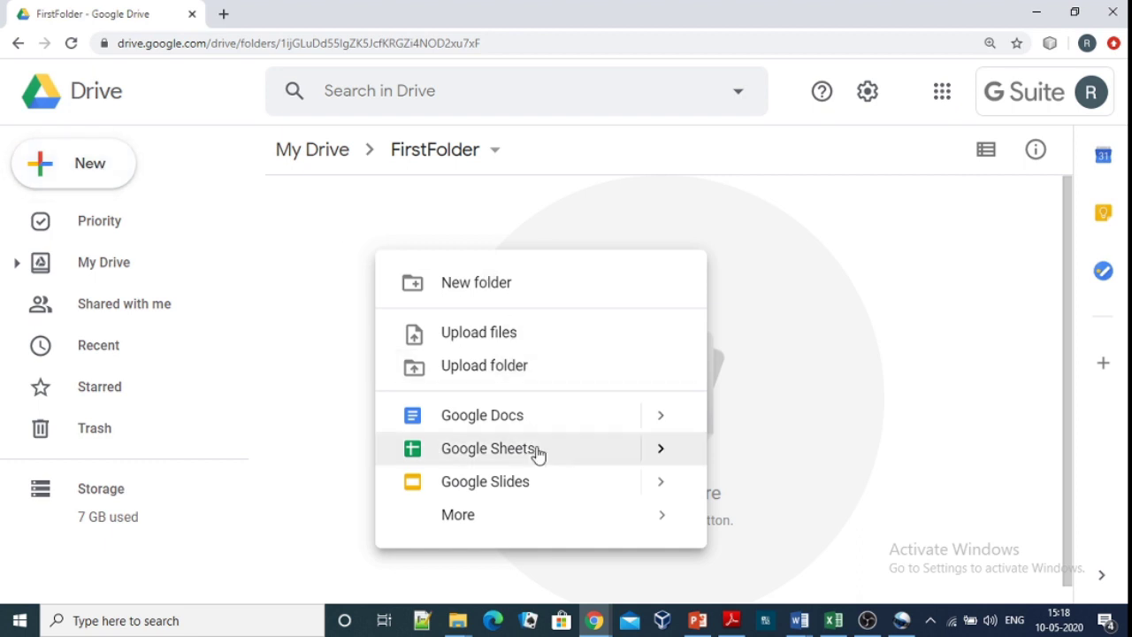
click(663, 421)
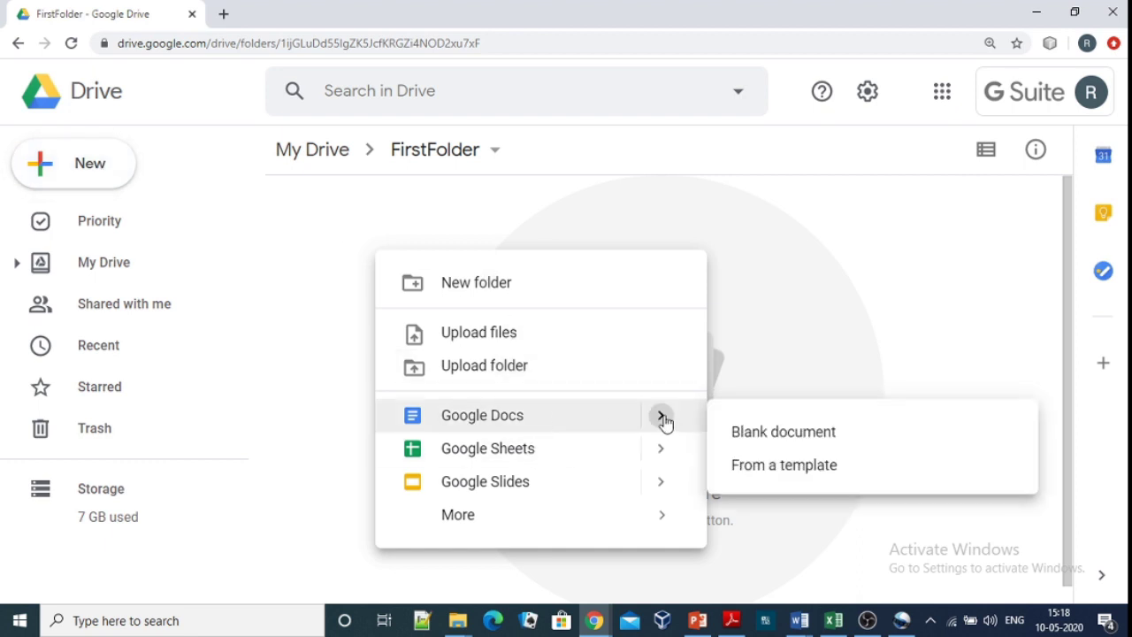
click(757, 448)
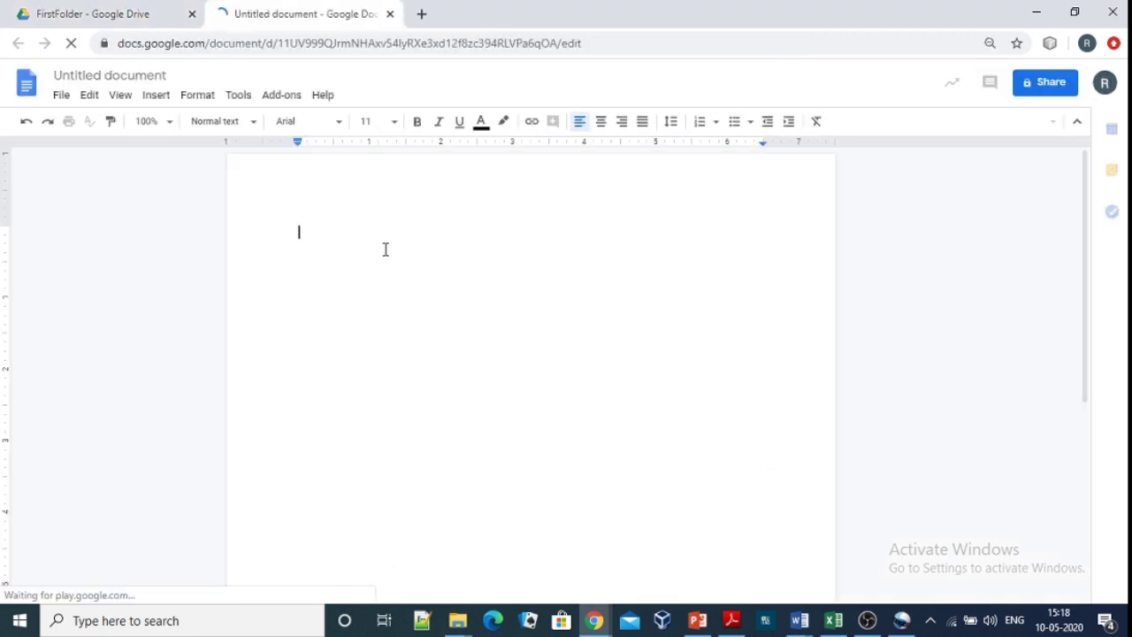
- Enter the text "Files and folders" in the blank document
text(File)
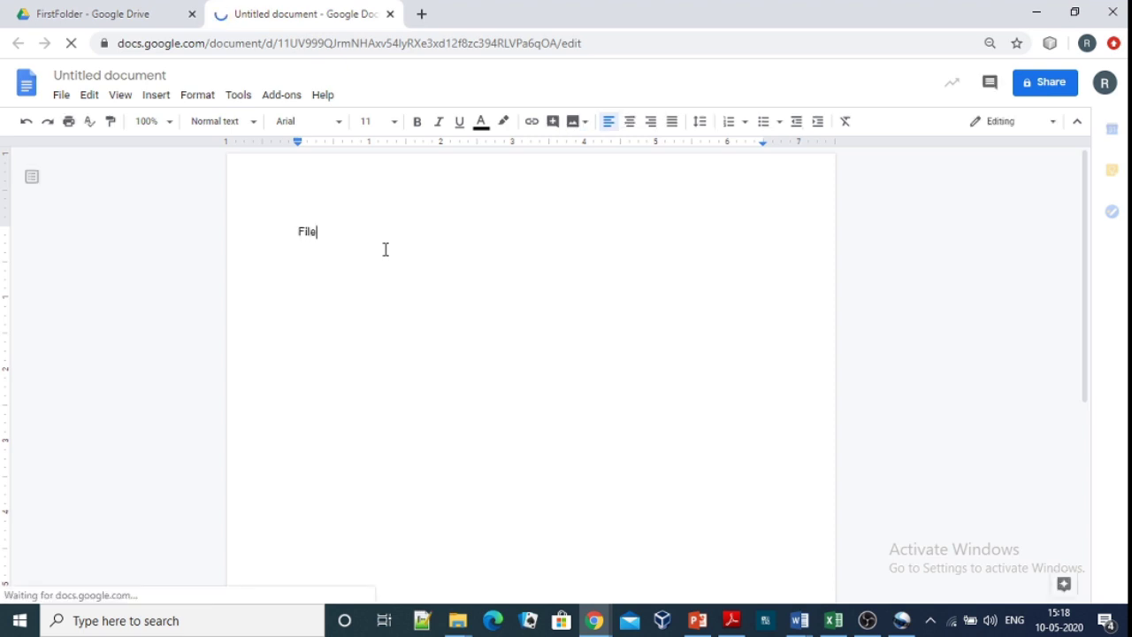
text(s and fo)
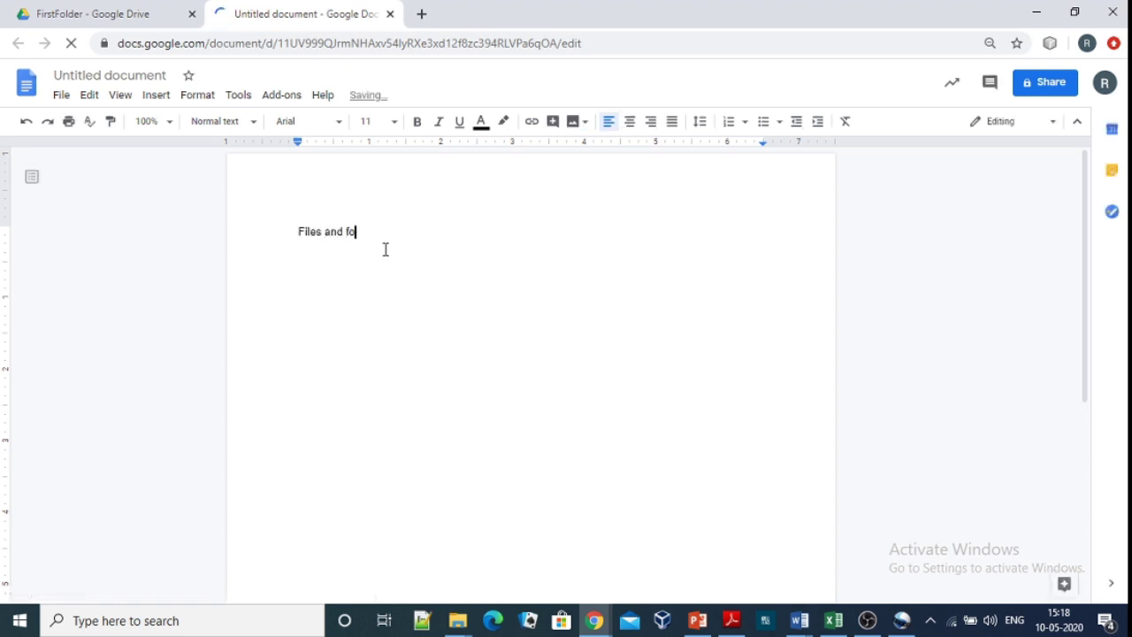
text(lders)
- Name the document second, then close it and select it in FirstFolder
click(155, 74)
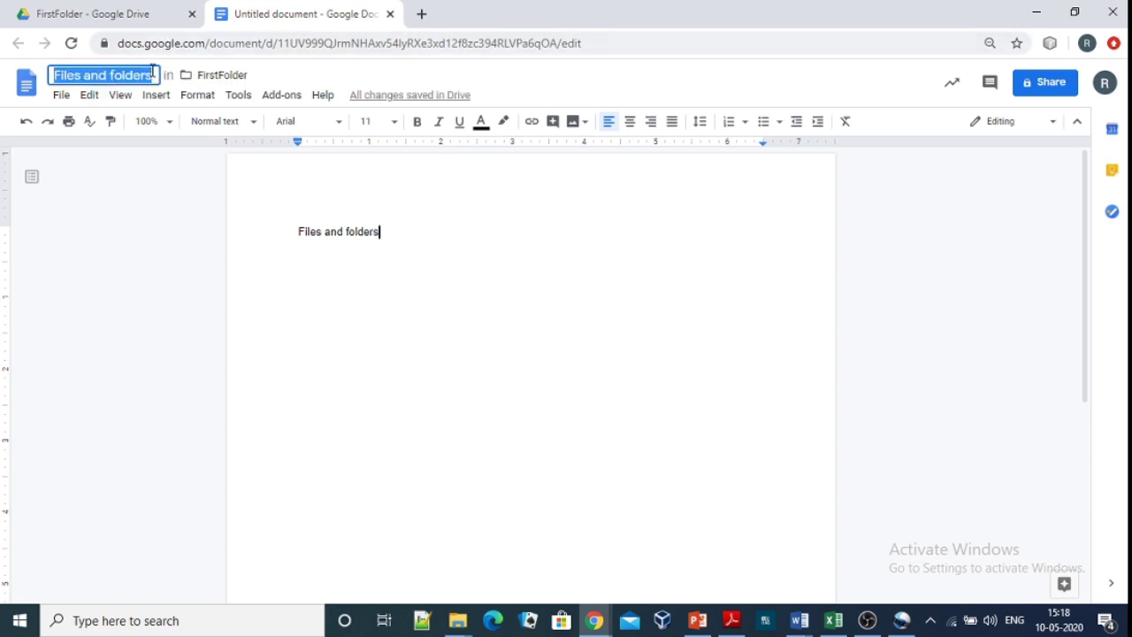
text(second)
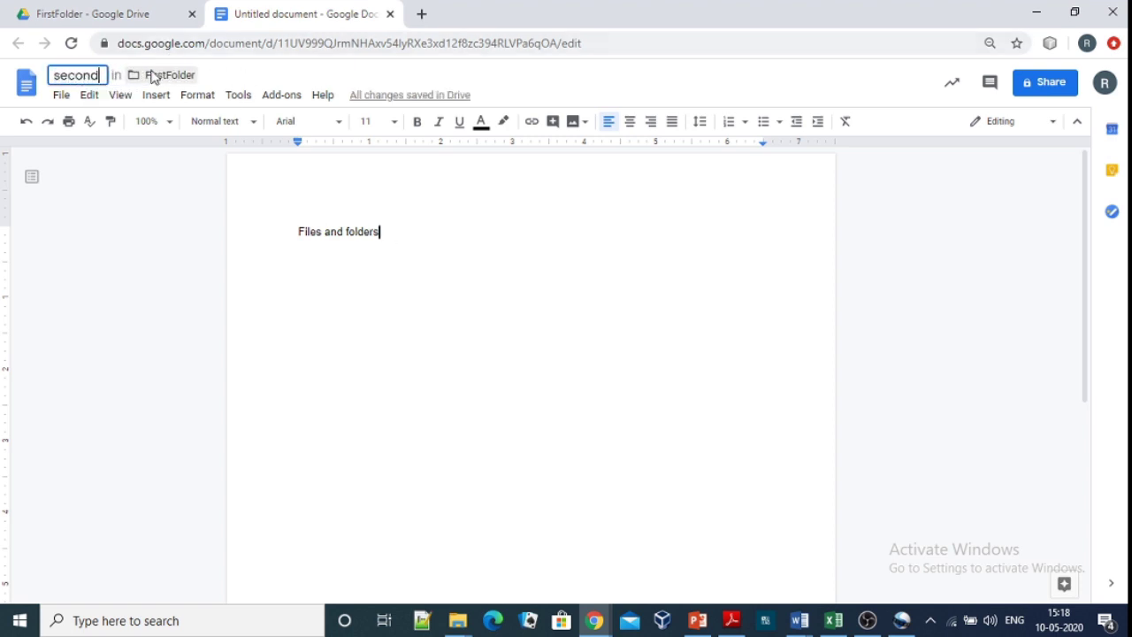
click(554, 340)
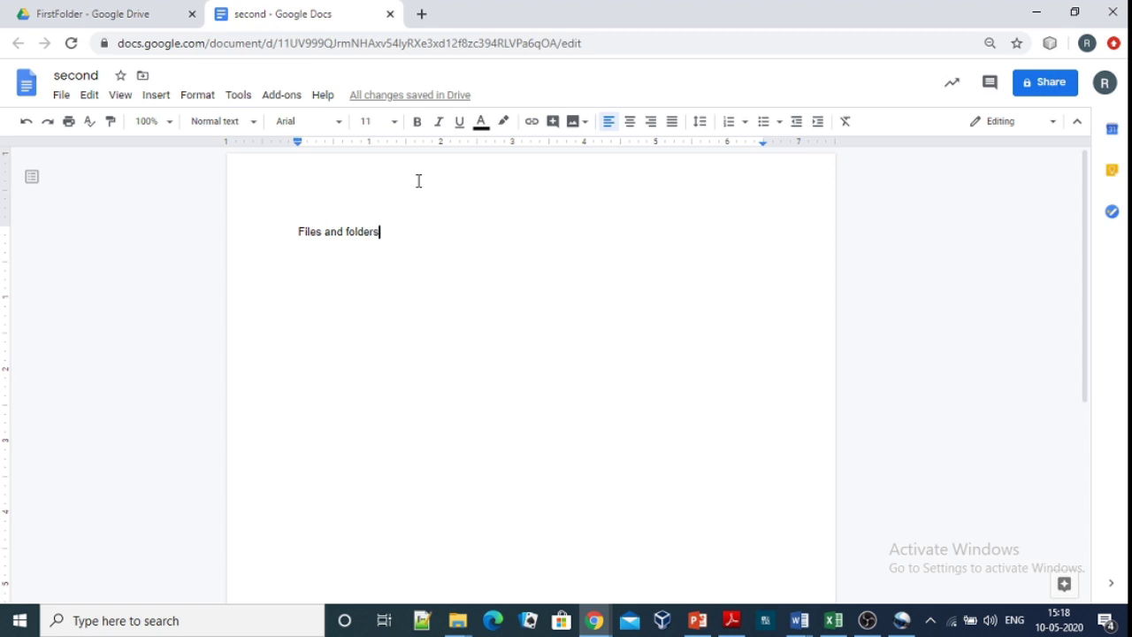
click(390, 13)
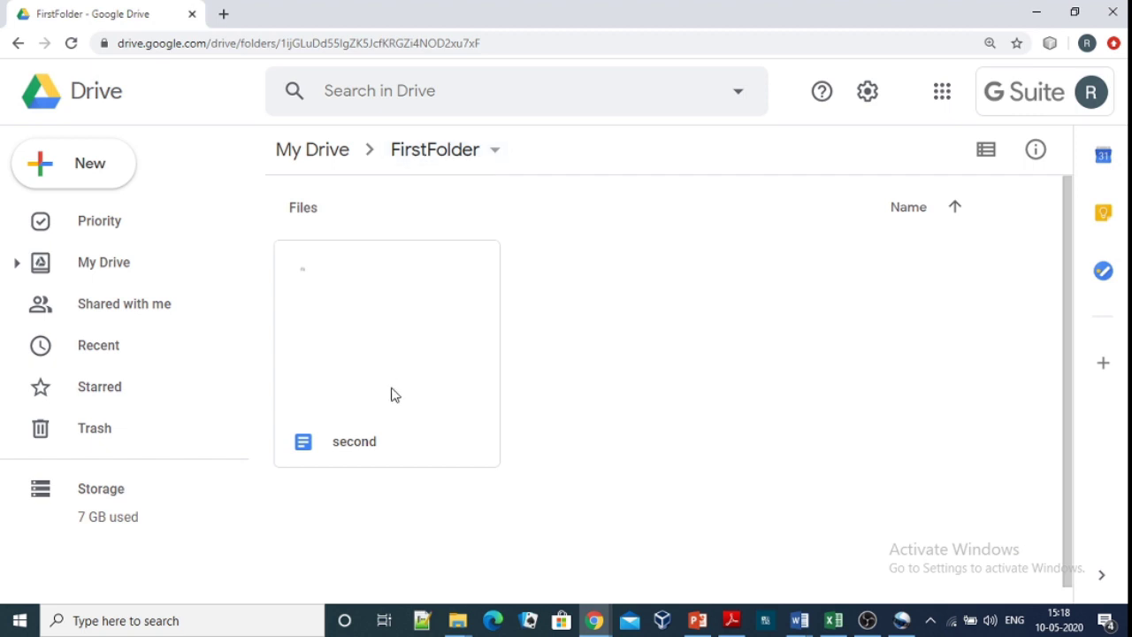
click(365, 321)
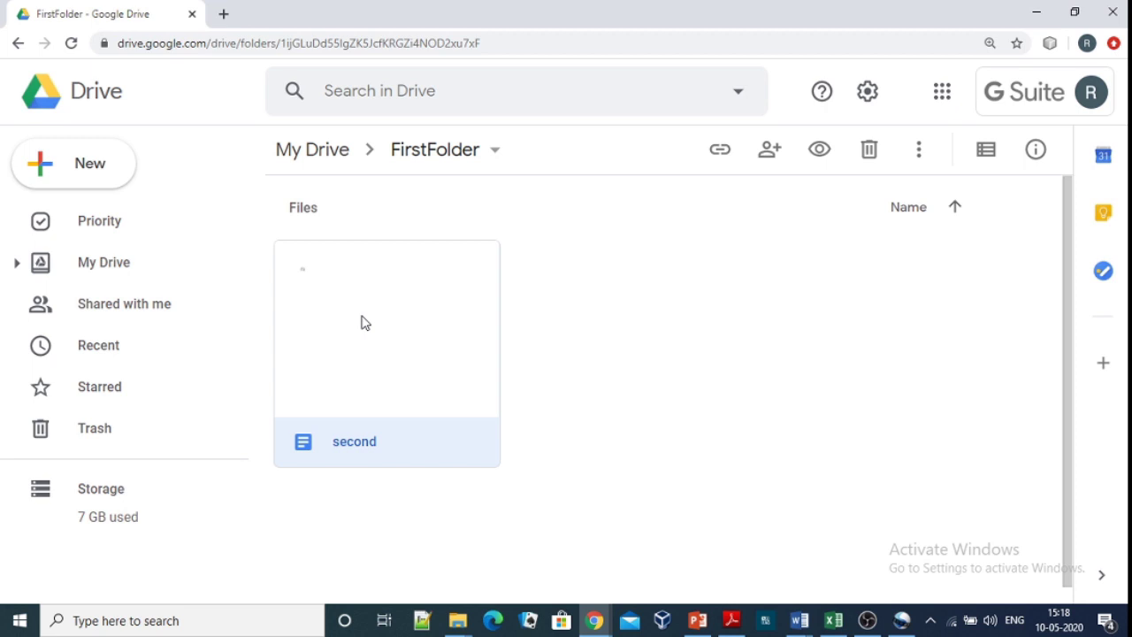
- Go back to My Drive, expand its folder tree and open FirstFolder from it to check the second document
click(120, 265)
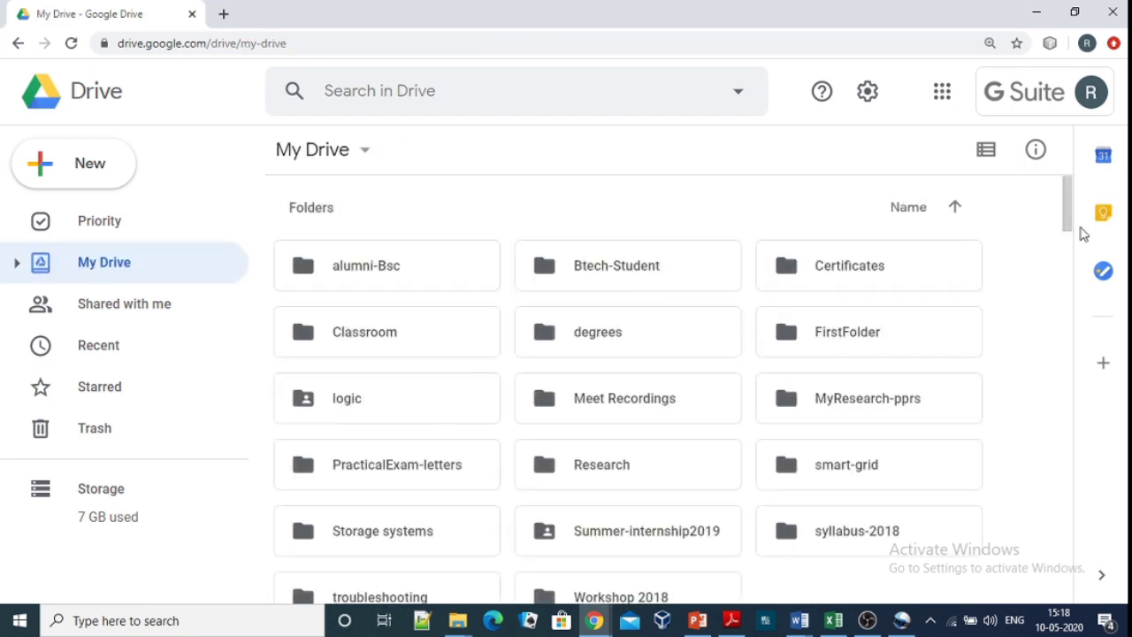
click(16, 267)
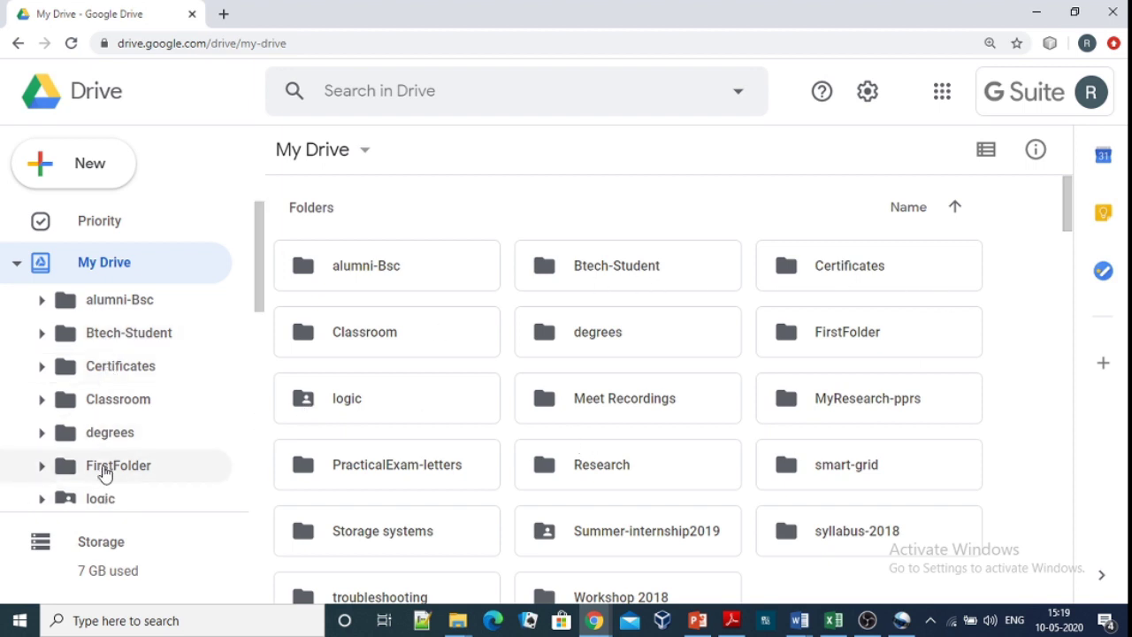
click(105, 473)
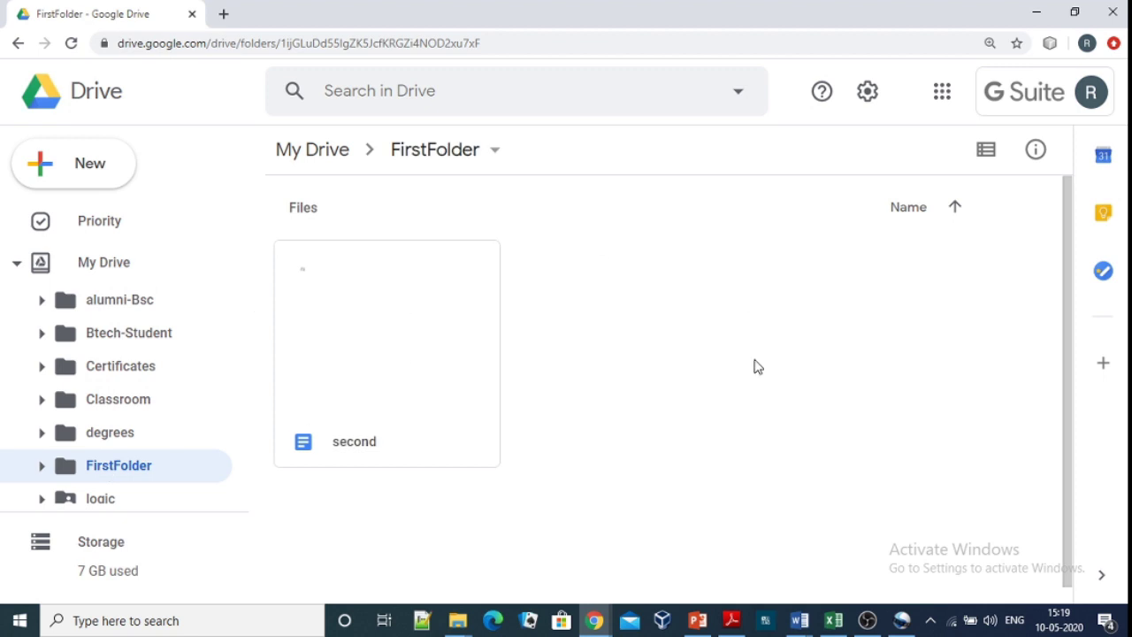
click(394, 356)
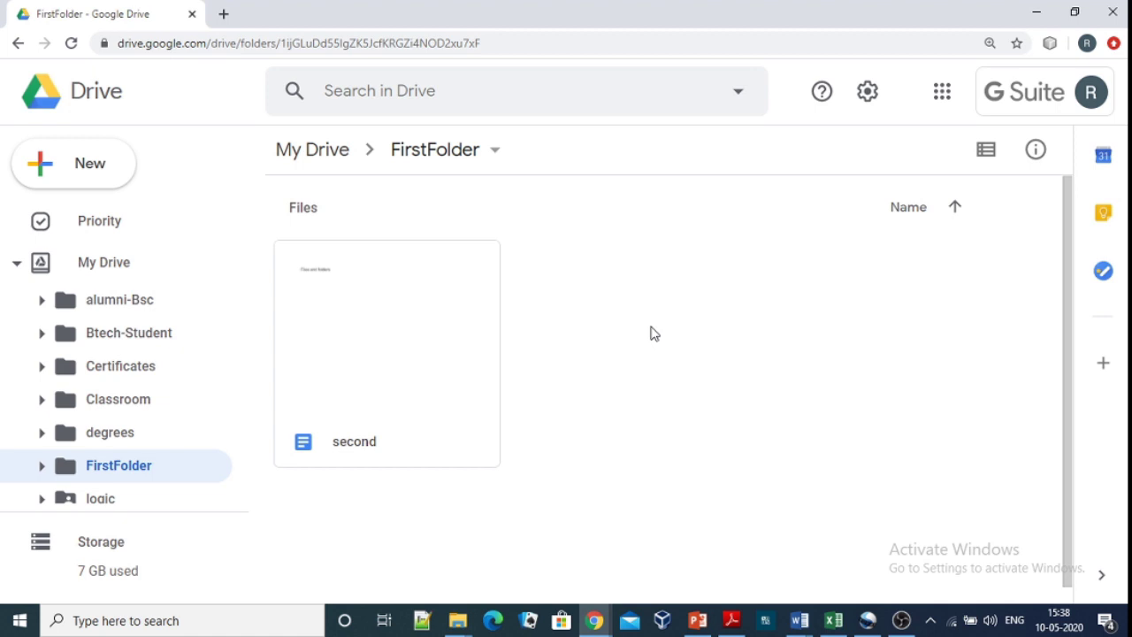
- Upload Slide1 from the Desktop folder googleDriveWorkshop\session1-files-folders into FirstFolder and dismiss the upload notice
right_click(652, 332)
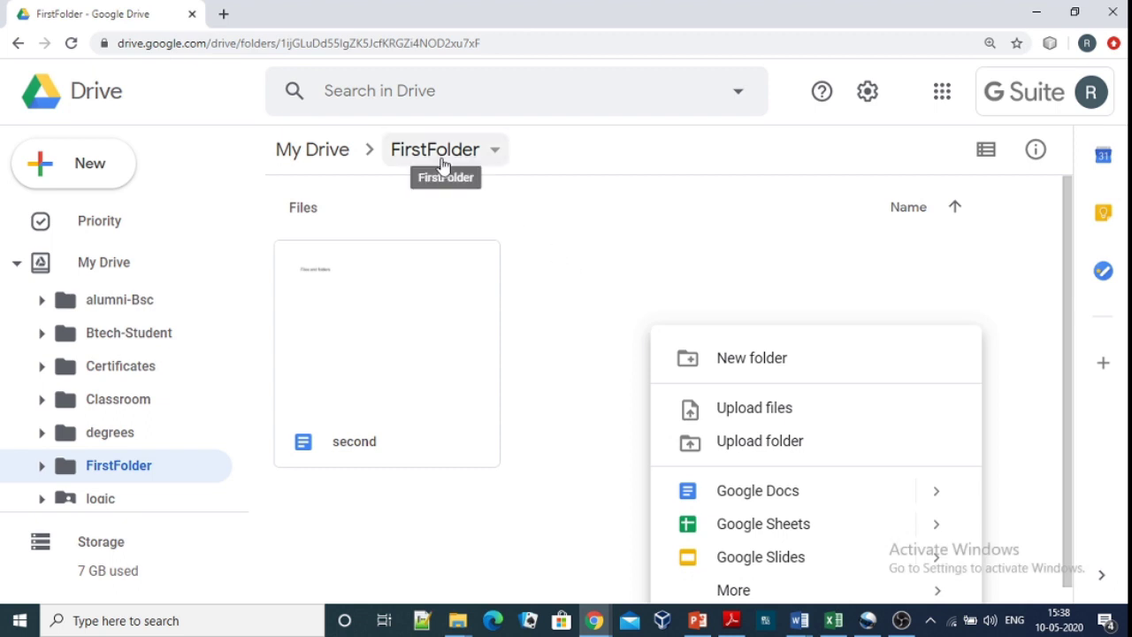
click(751, 412)
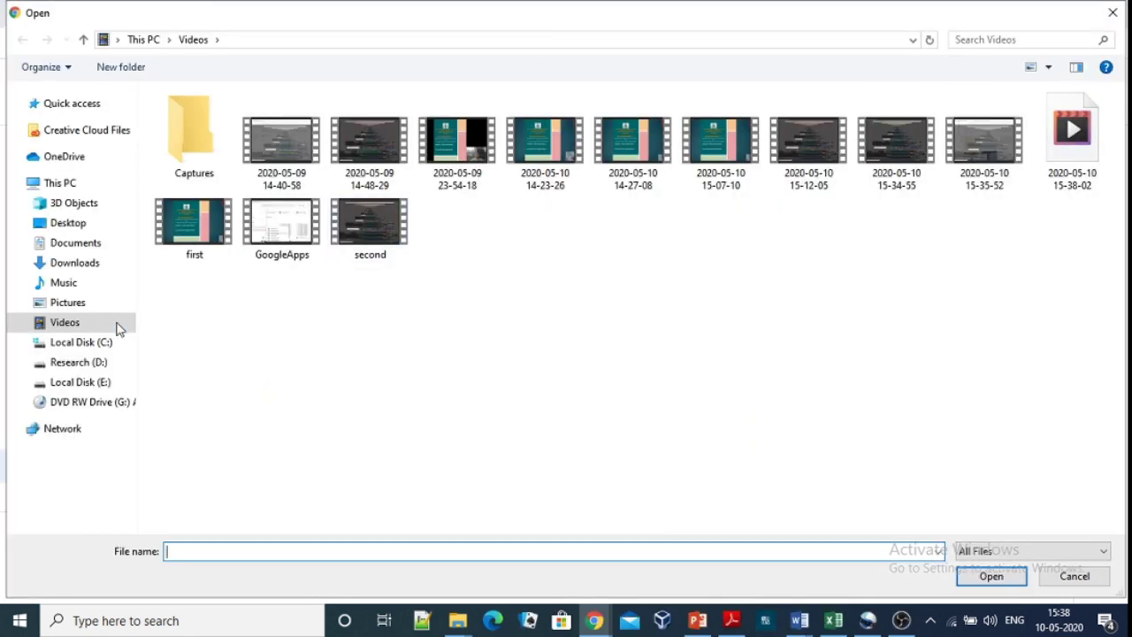
click(69, 223)
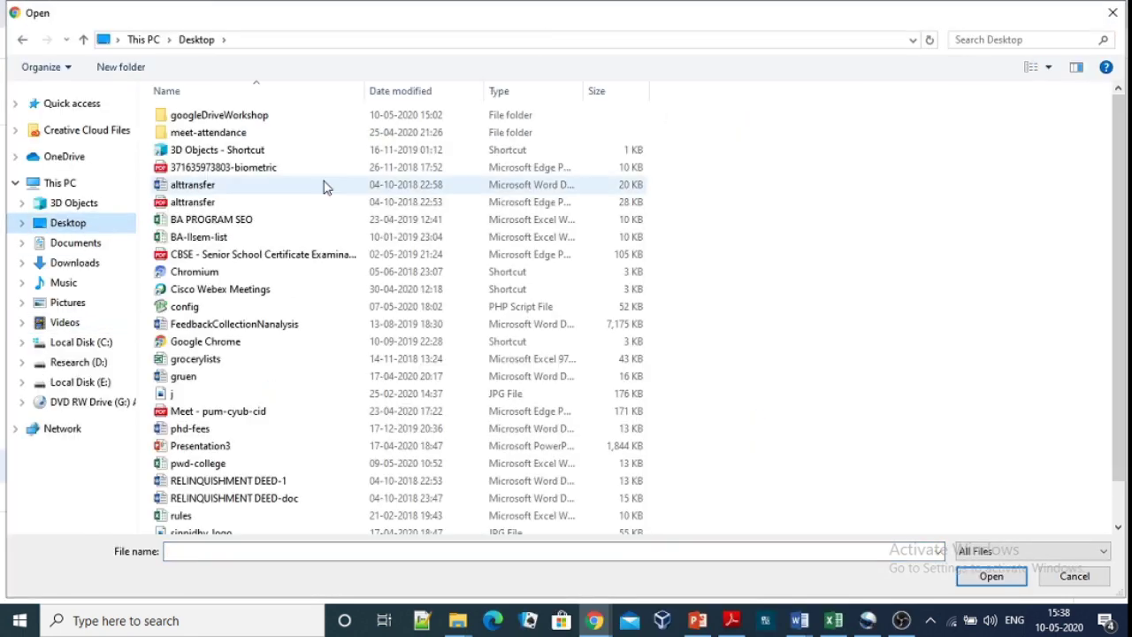
double_click(306, 120)
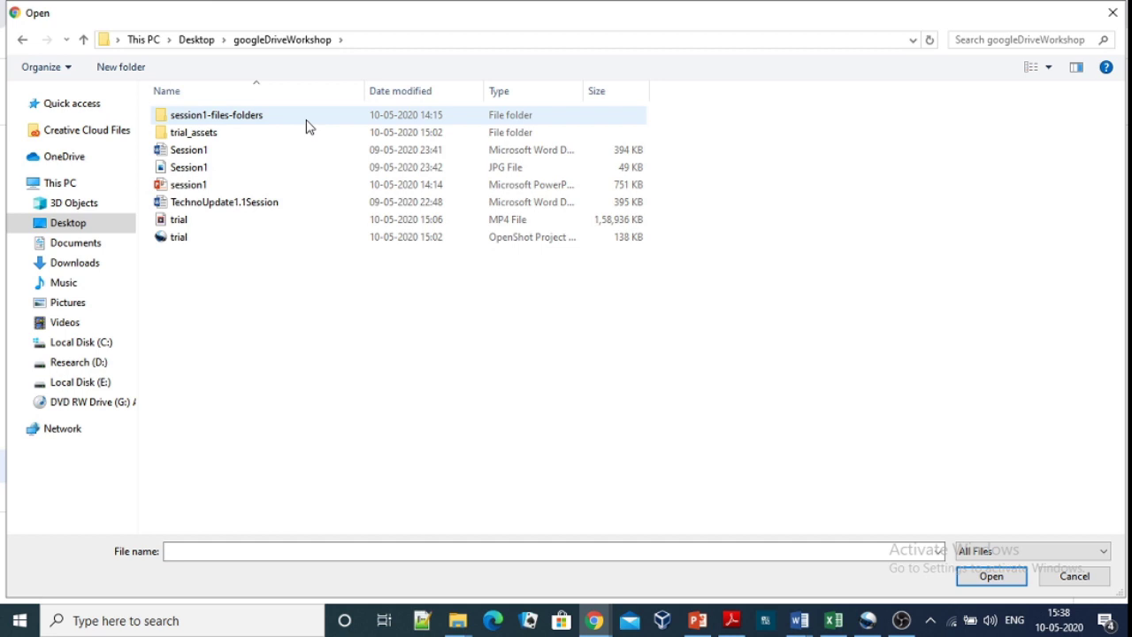
double_click(306, 120)
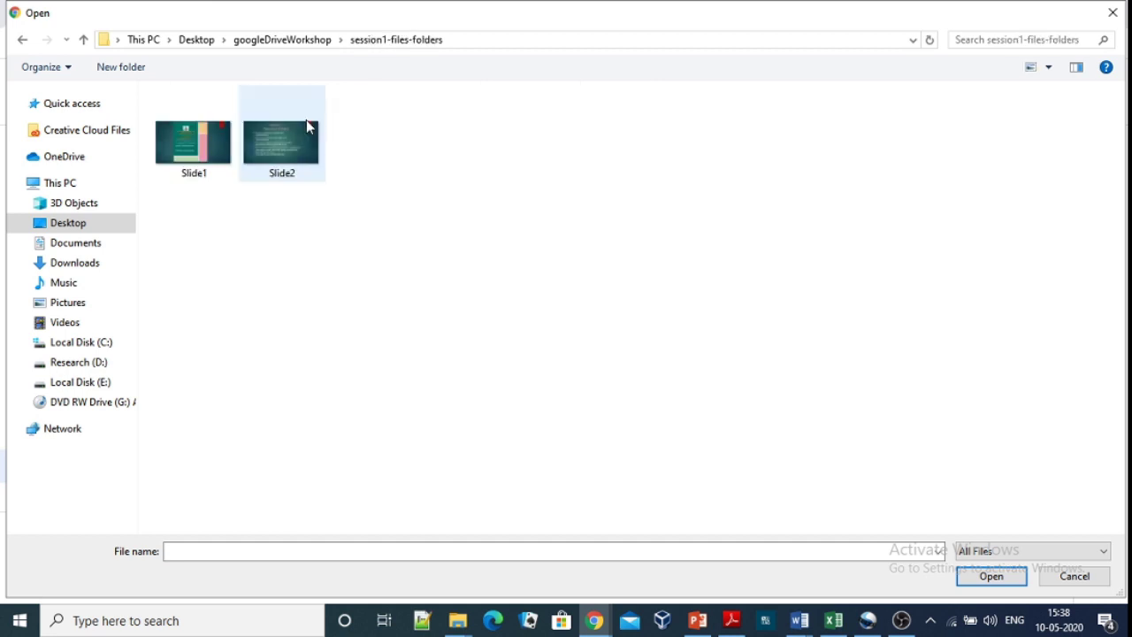
click(205, 144)
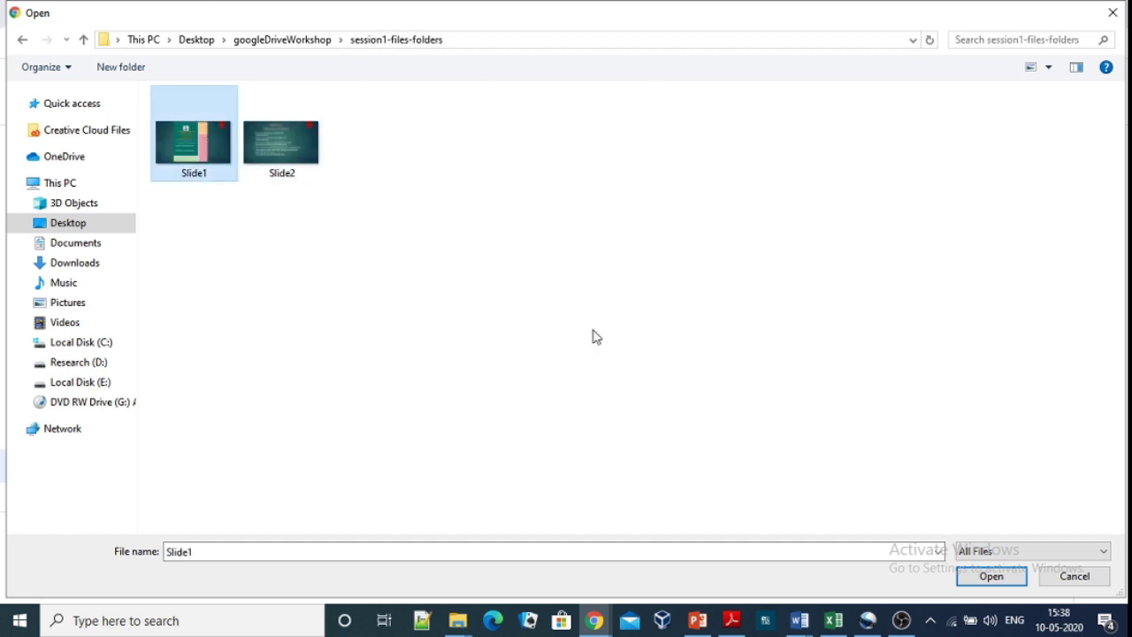
click(981, 579)
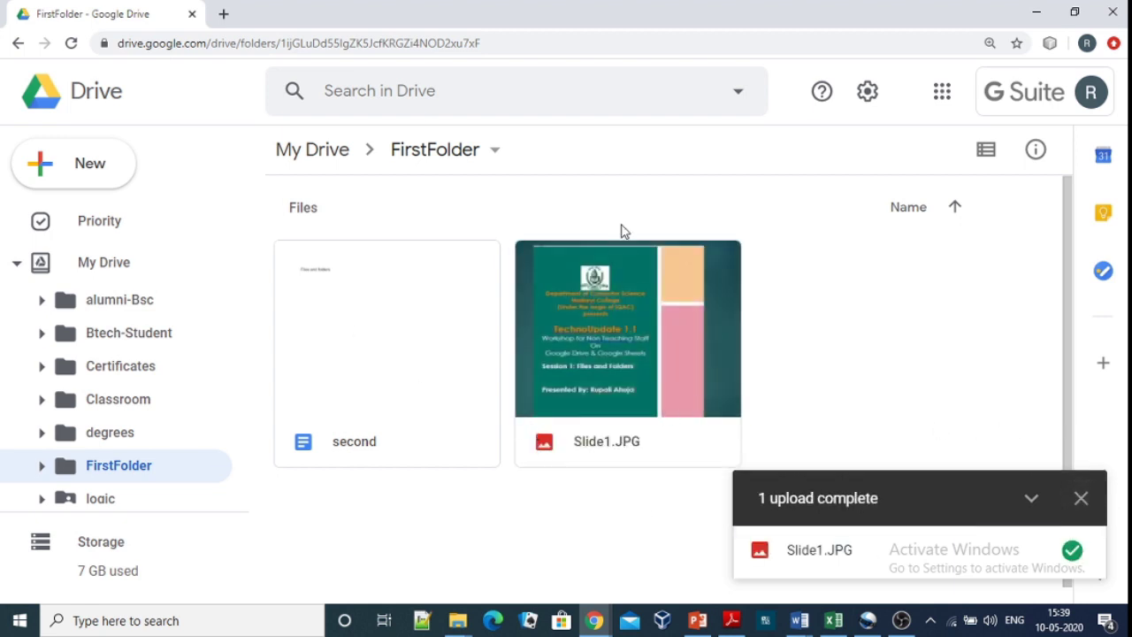
click(625, 351)
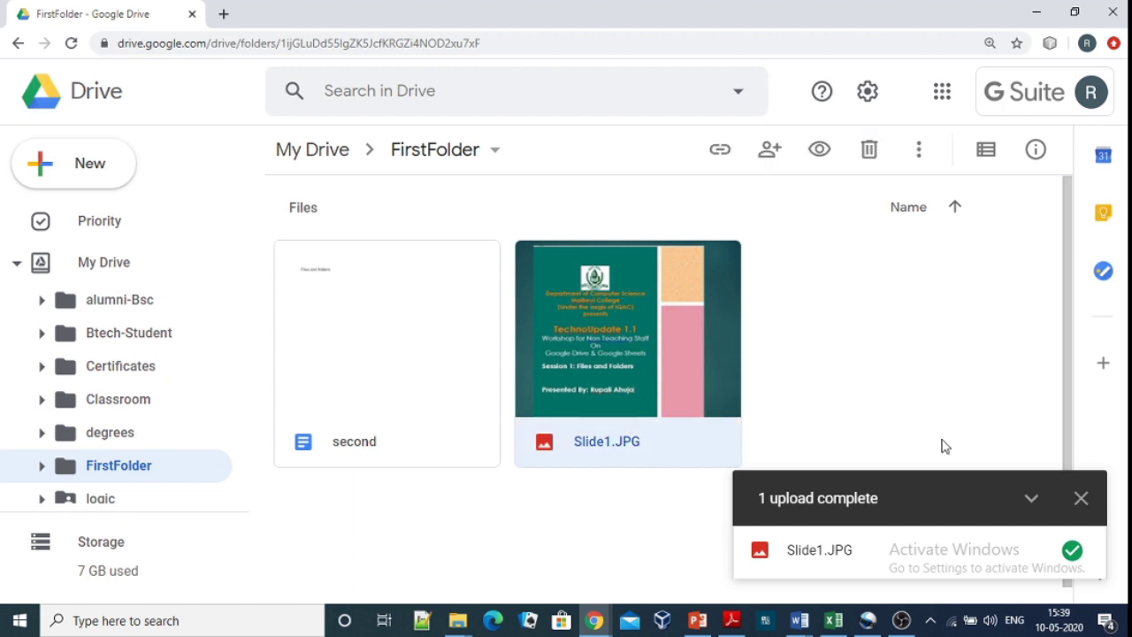
click(1080, 498)
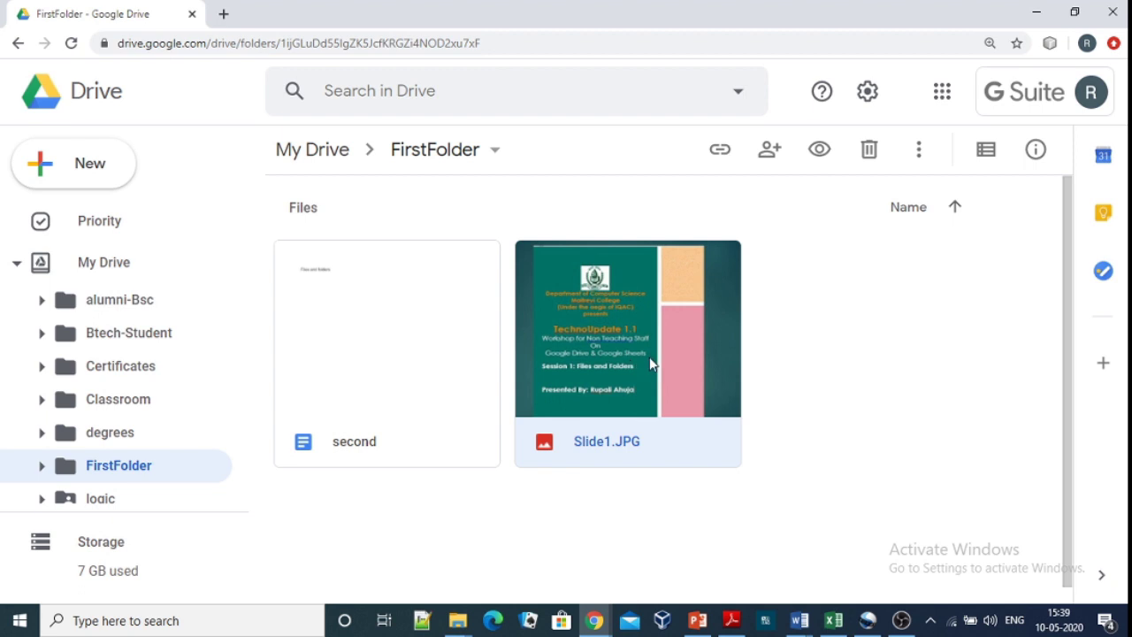
- Download Slide1.JPG from FirstFolder to the computer
click(347, 343)
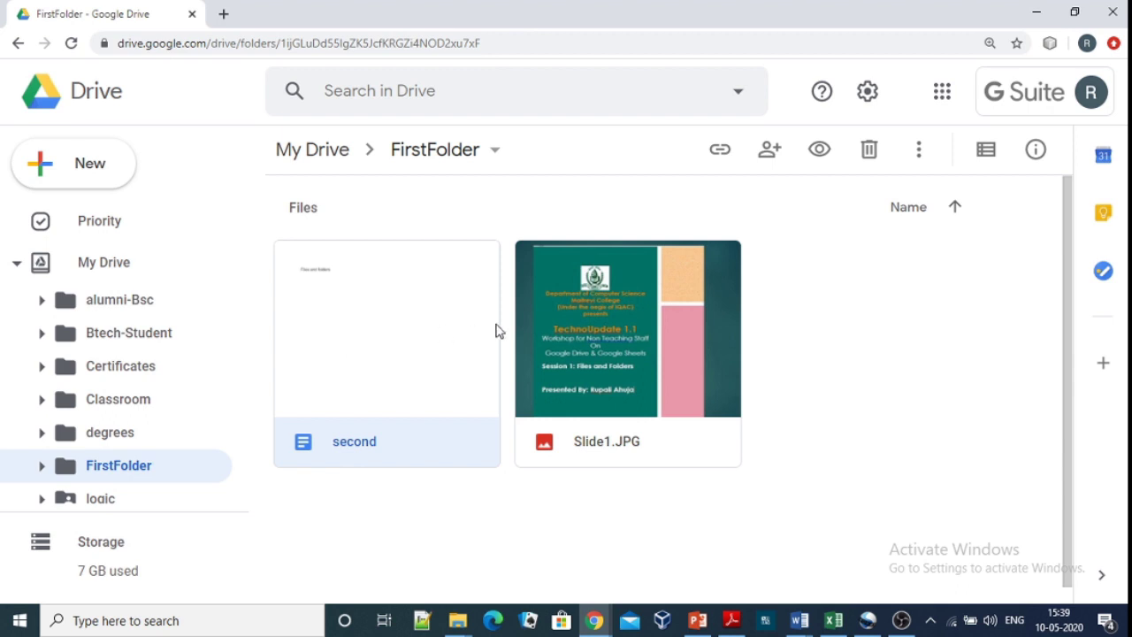
click(580, 333)
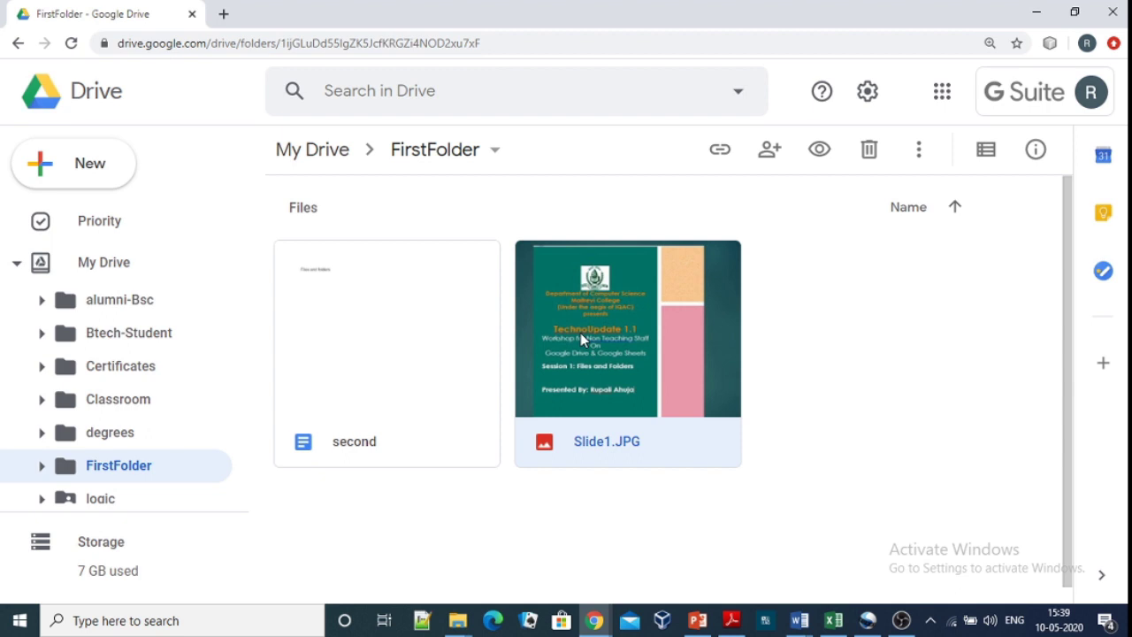
right_click(580, 334)
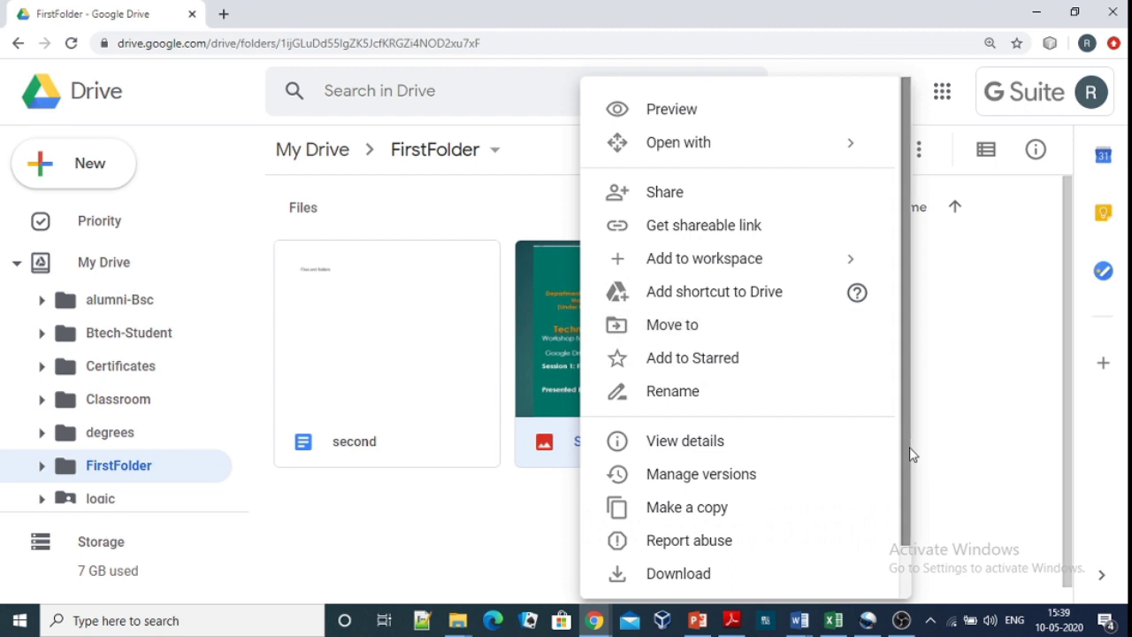
drag(908, 480, 909, 525)
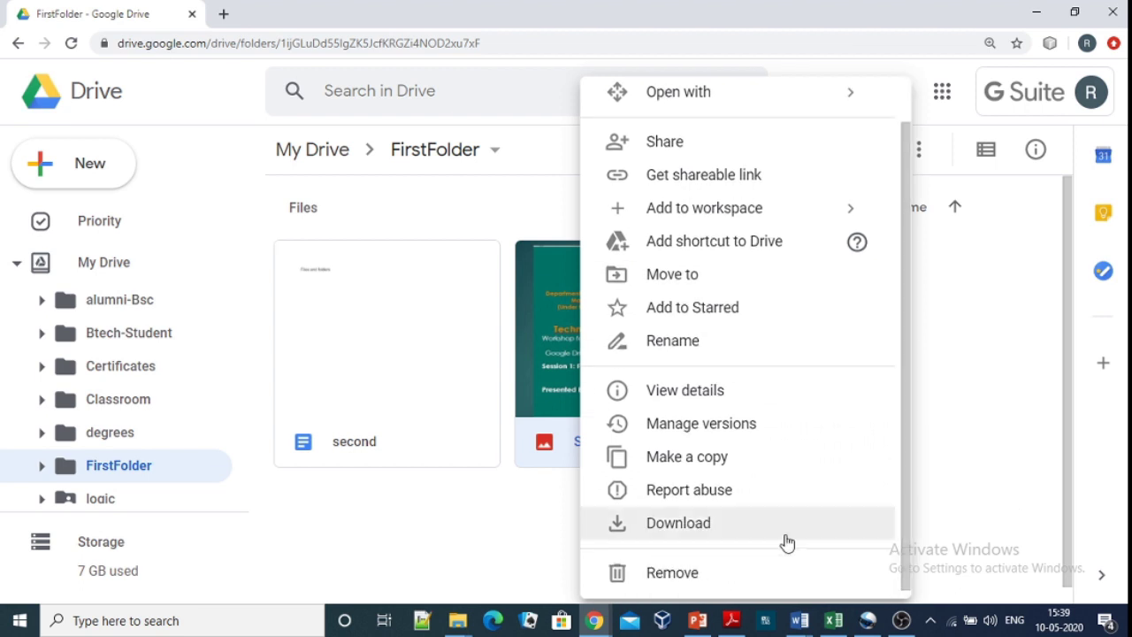
click(715, 530)
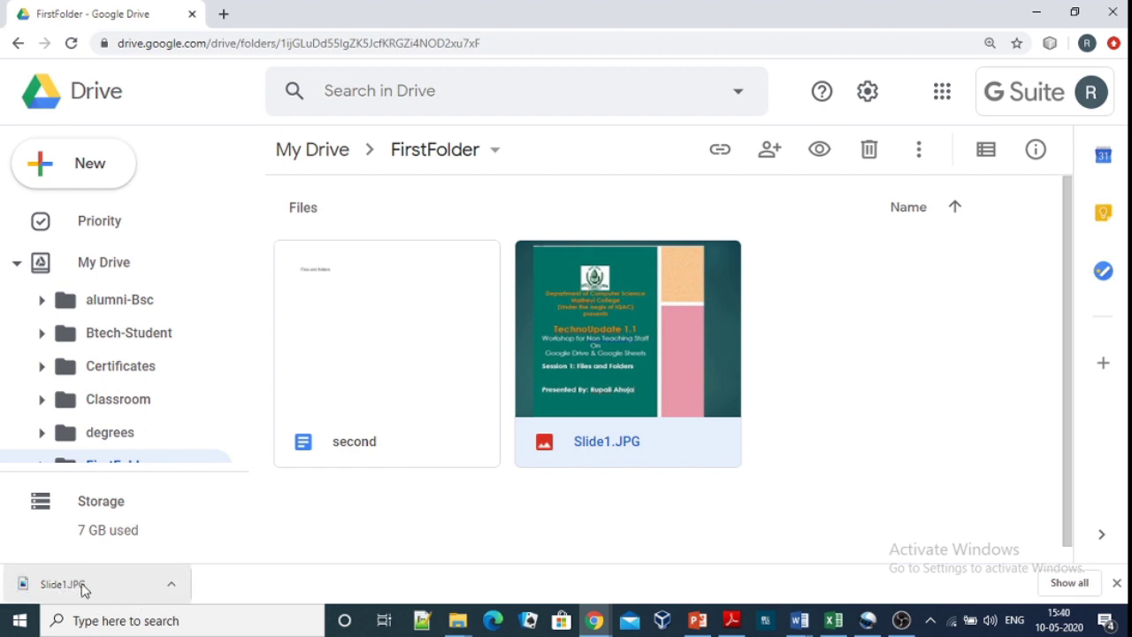
- Open the downloaded Slide1.JPG to check the image, and close the image viewer again
mouse_move(460, 625)
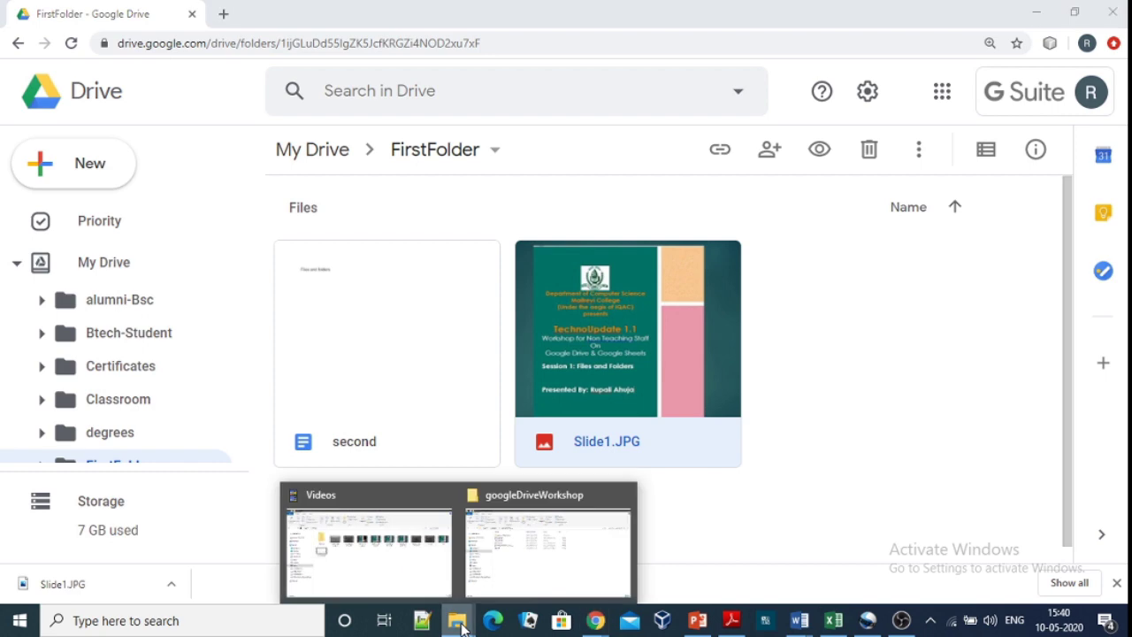
click(126, 588)
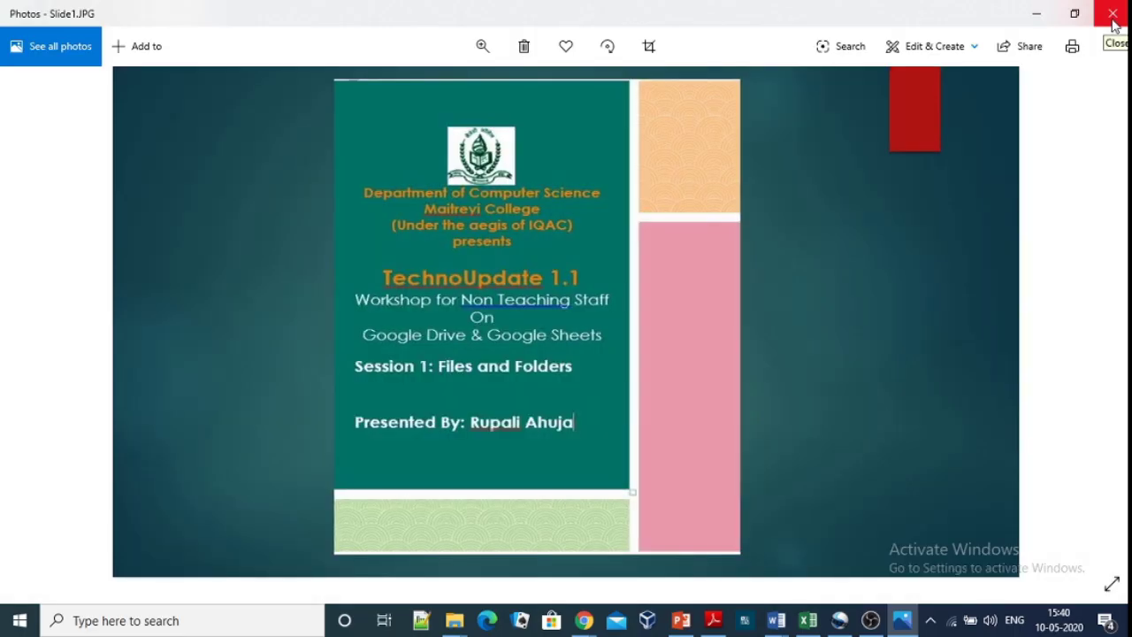
click(1113, 14)
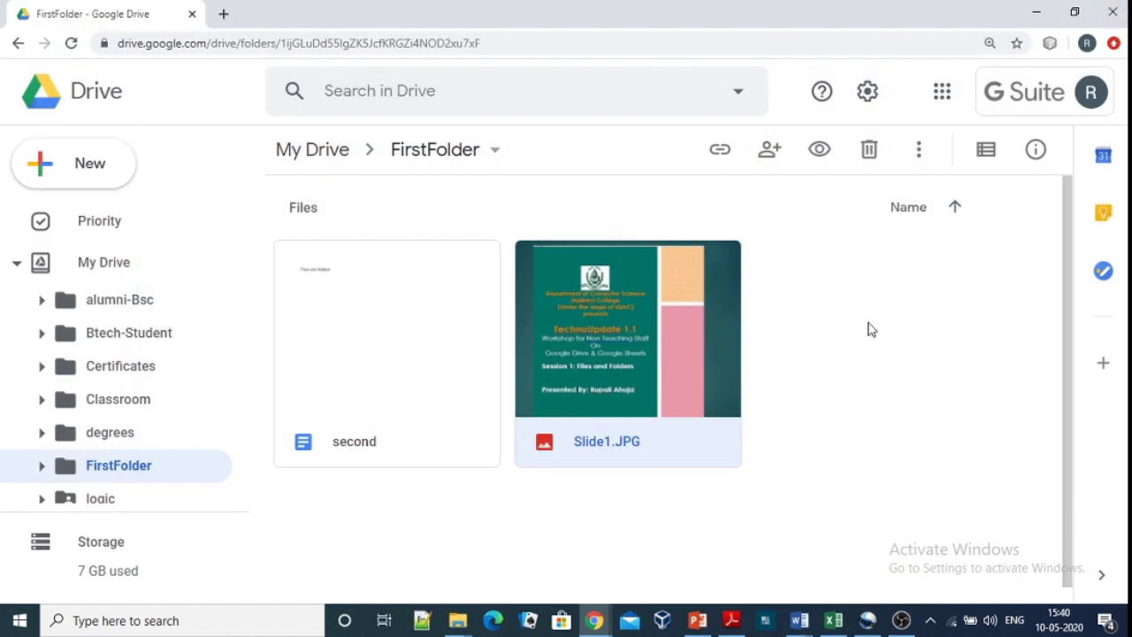
click(868, 323)
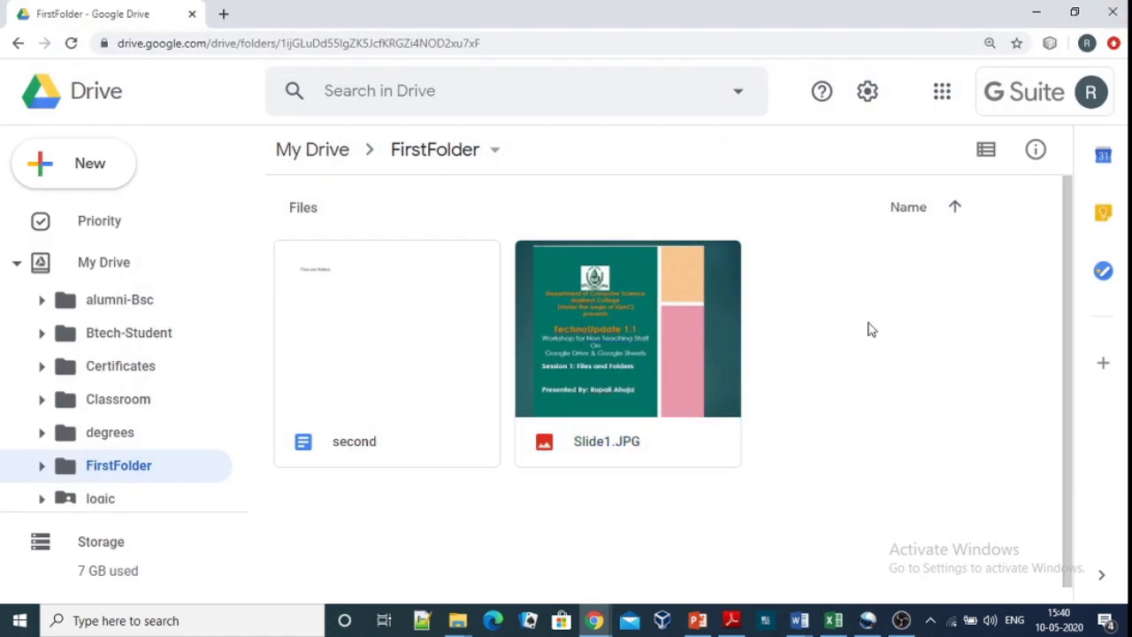
- Remove Slide1.JPG from FirstFolder
click(634, 371)
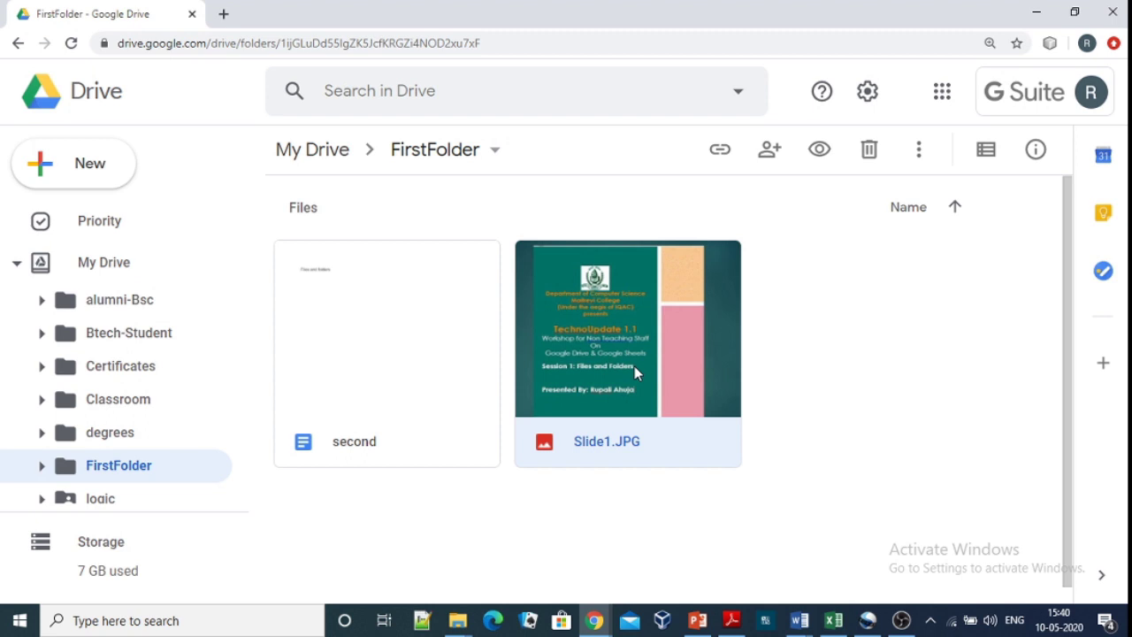
right_click(634, 366)
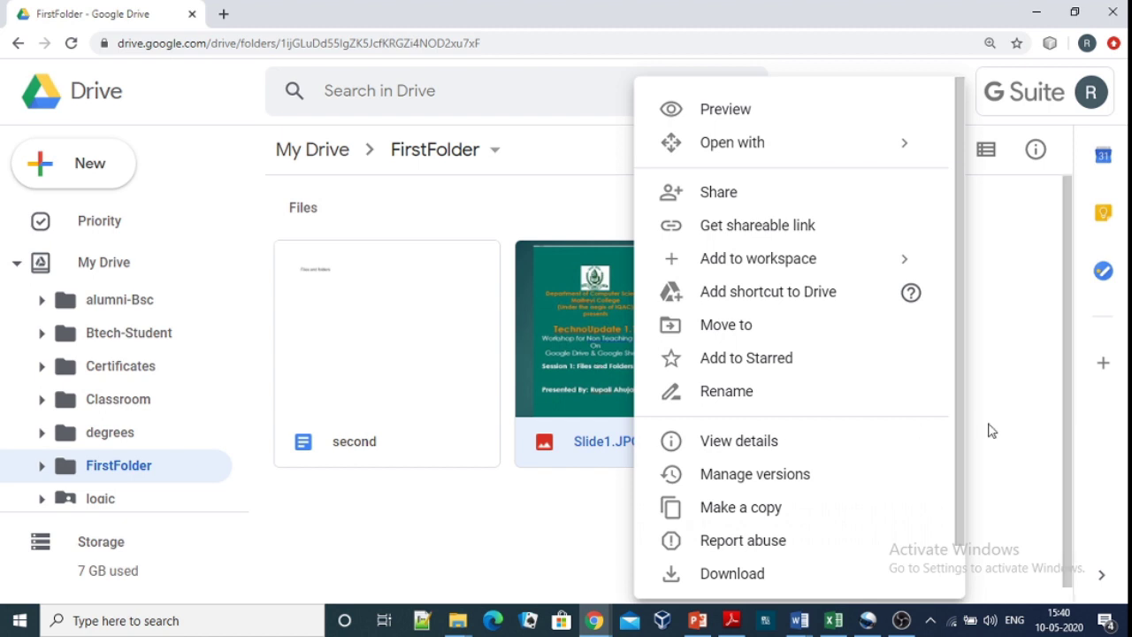
scroll(964, 421, down, 1)
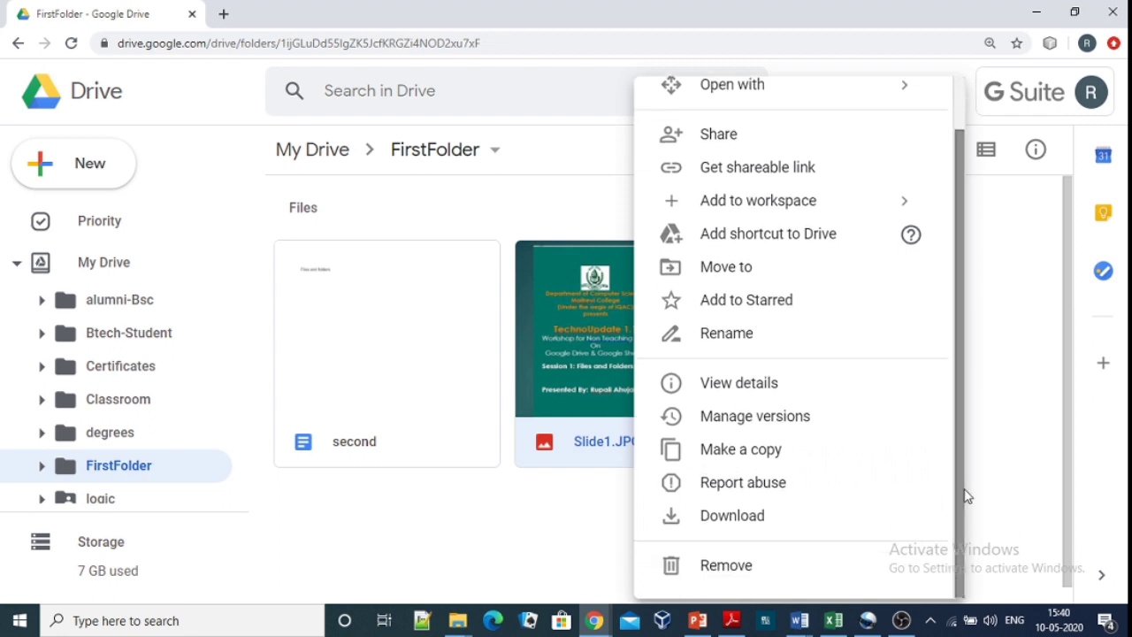
click(739, 579)
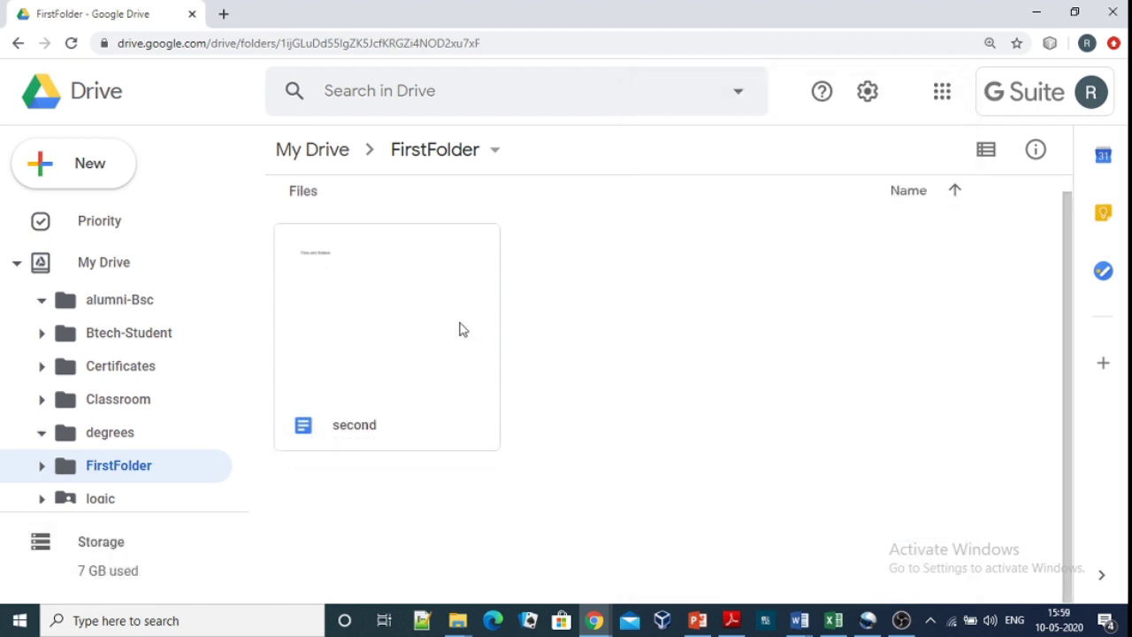
- Move the document second from FirstFolder to the Workshop 2018 folder in My Drive
click(459, 329)
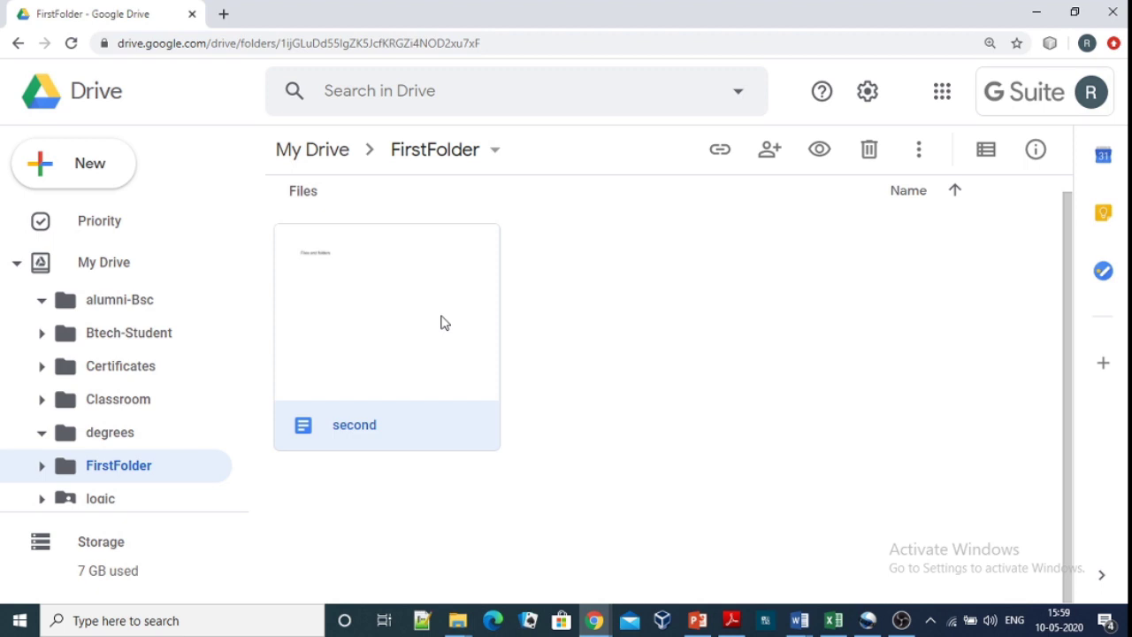
click(919, 153)
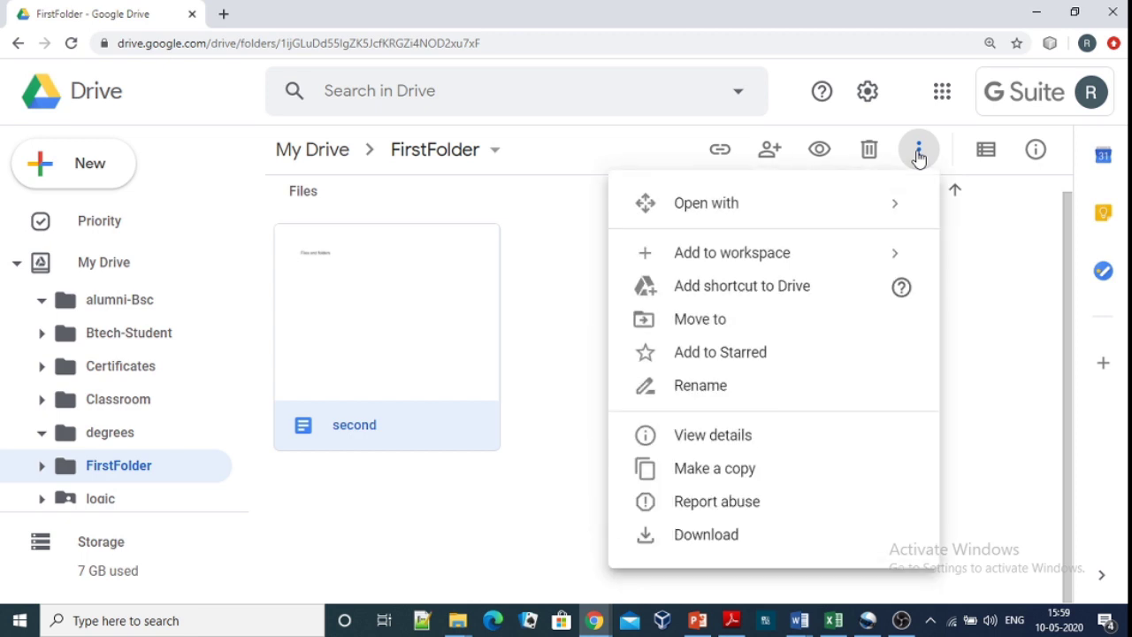
click(698, 321)
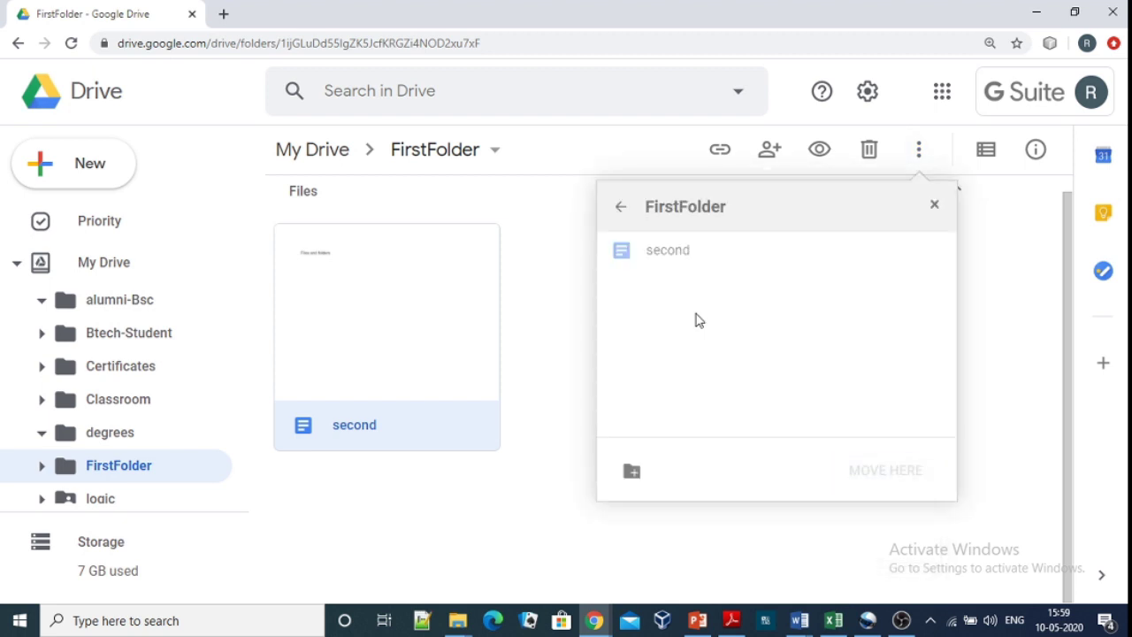
click(622, 209)
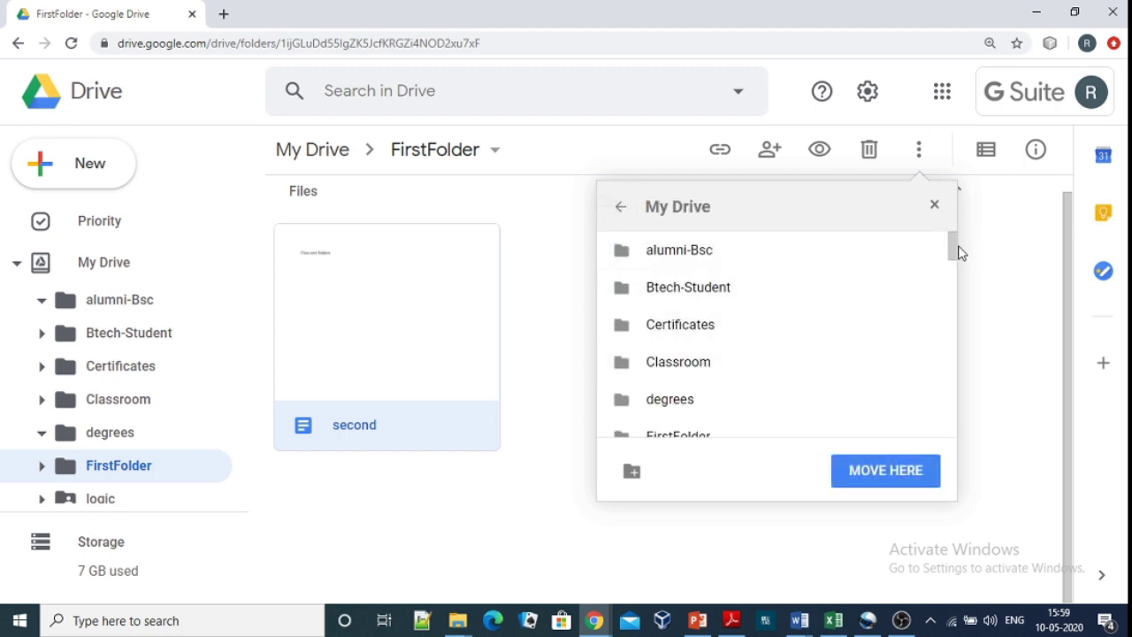
drag(955, 254, 953, 319)
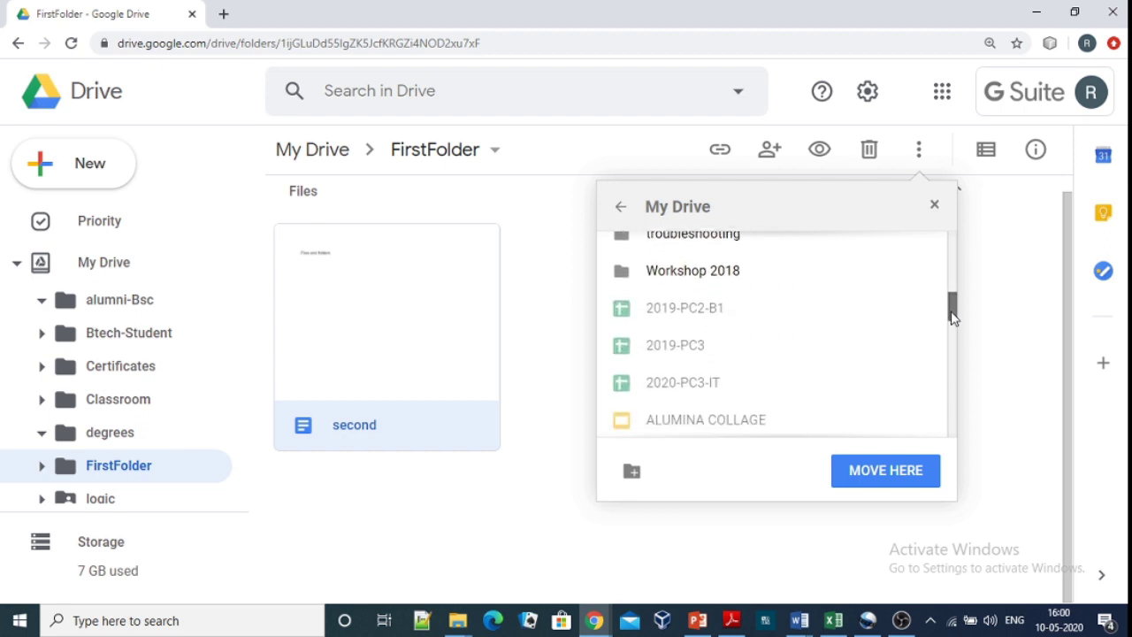
click(782, 293)
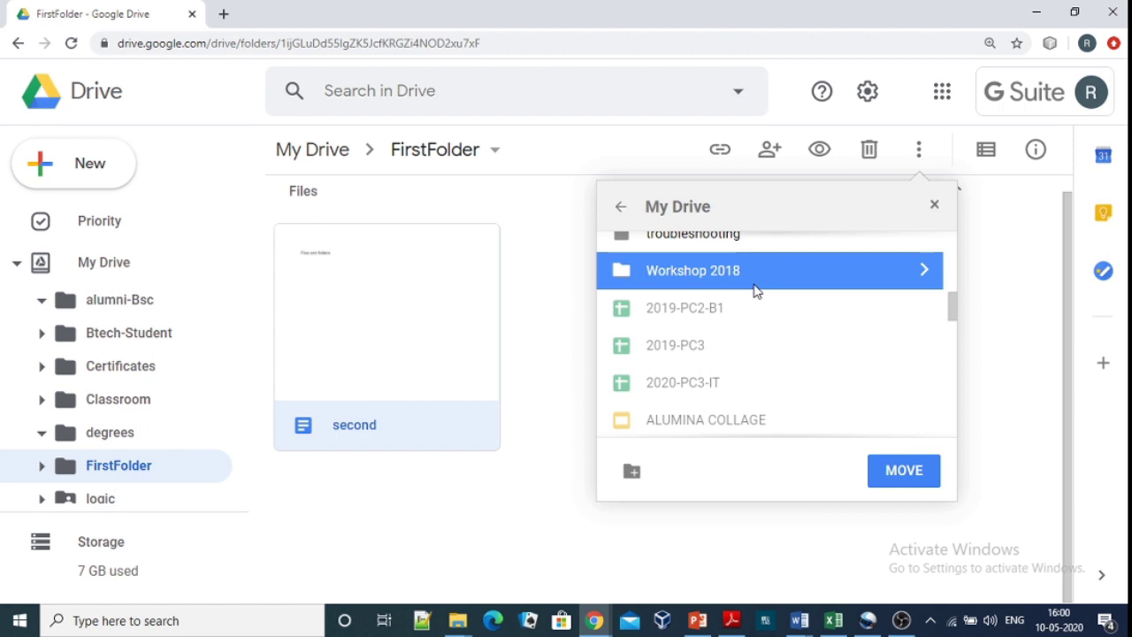
click(890, 481)
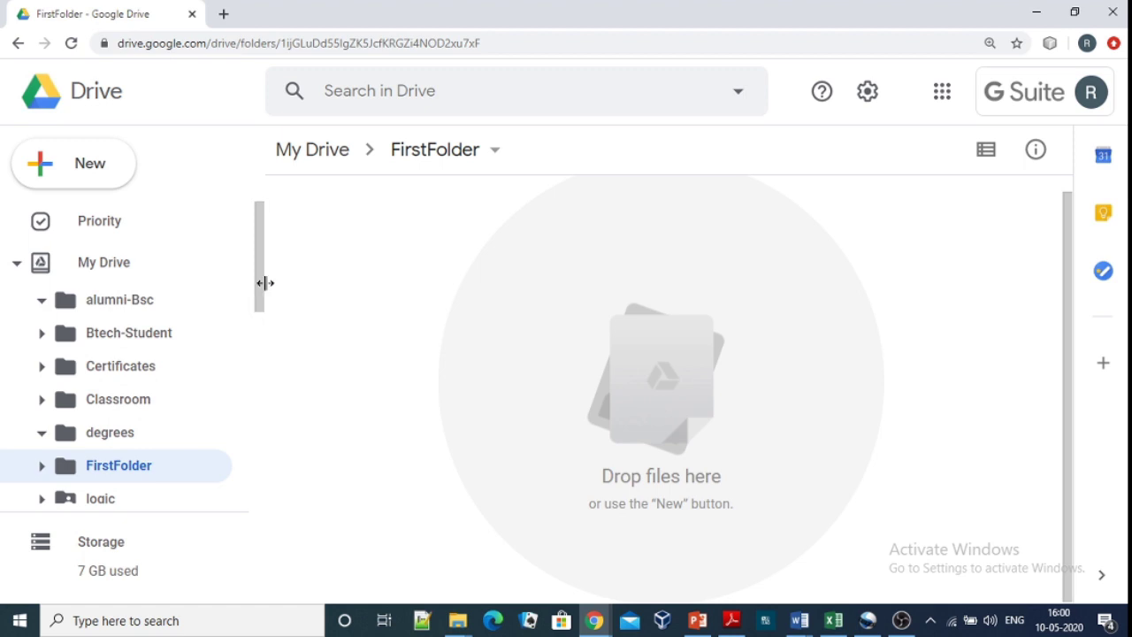
- Open the Workshop 2018 folder and select the document second among its files
drag(258, 287, 257, 444)
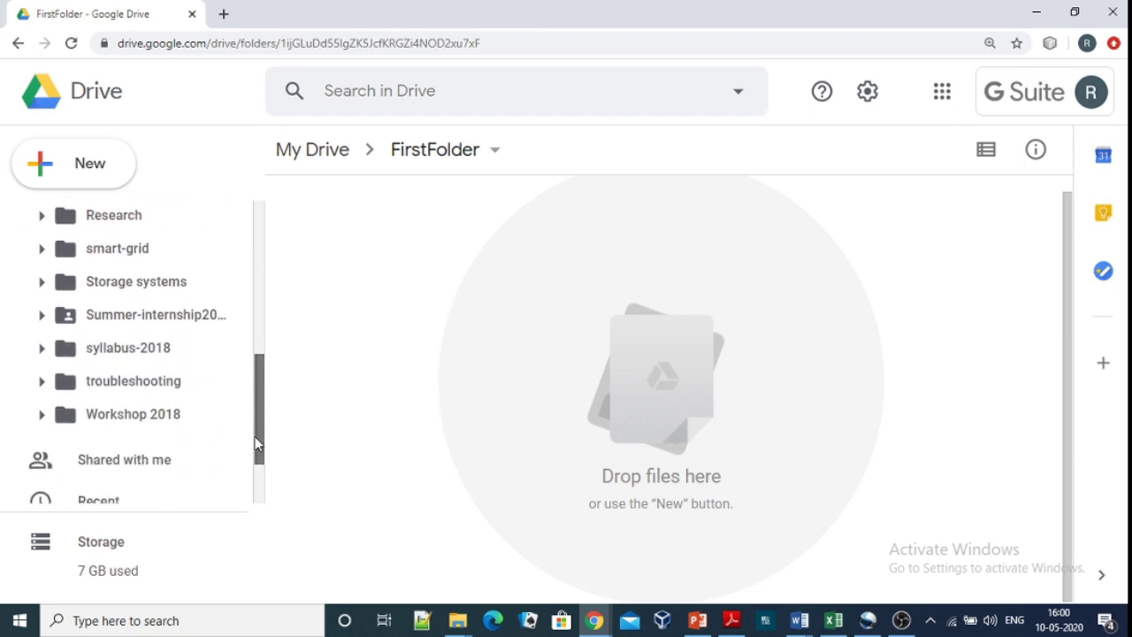
click(179, 424)
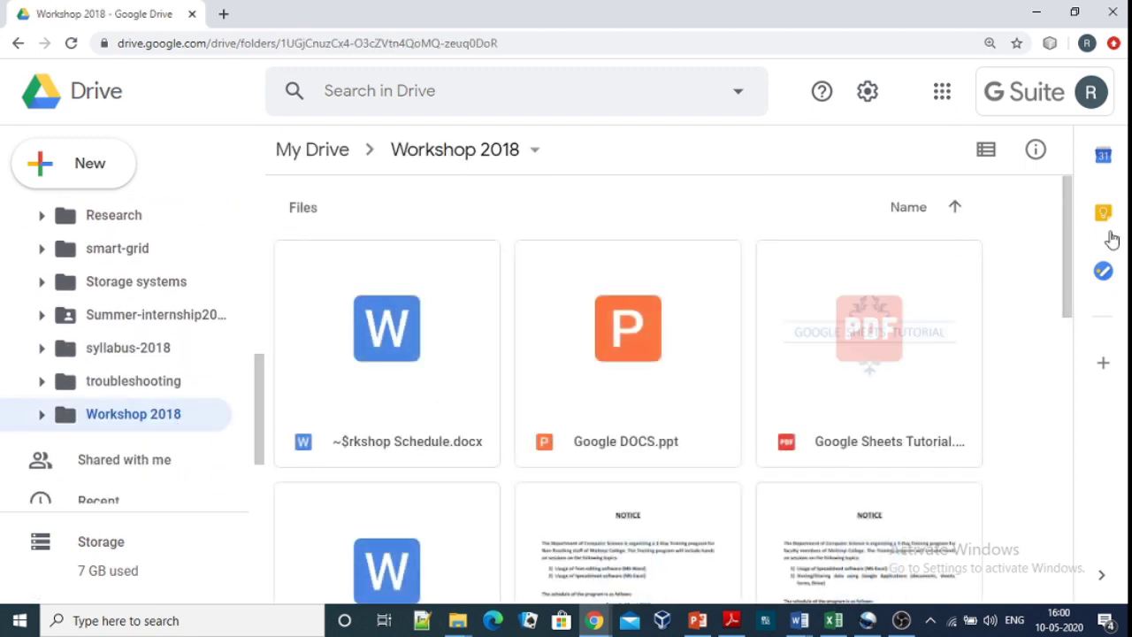
drag(1065, 238, 1059, 483)
click(697, 377)
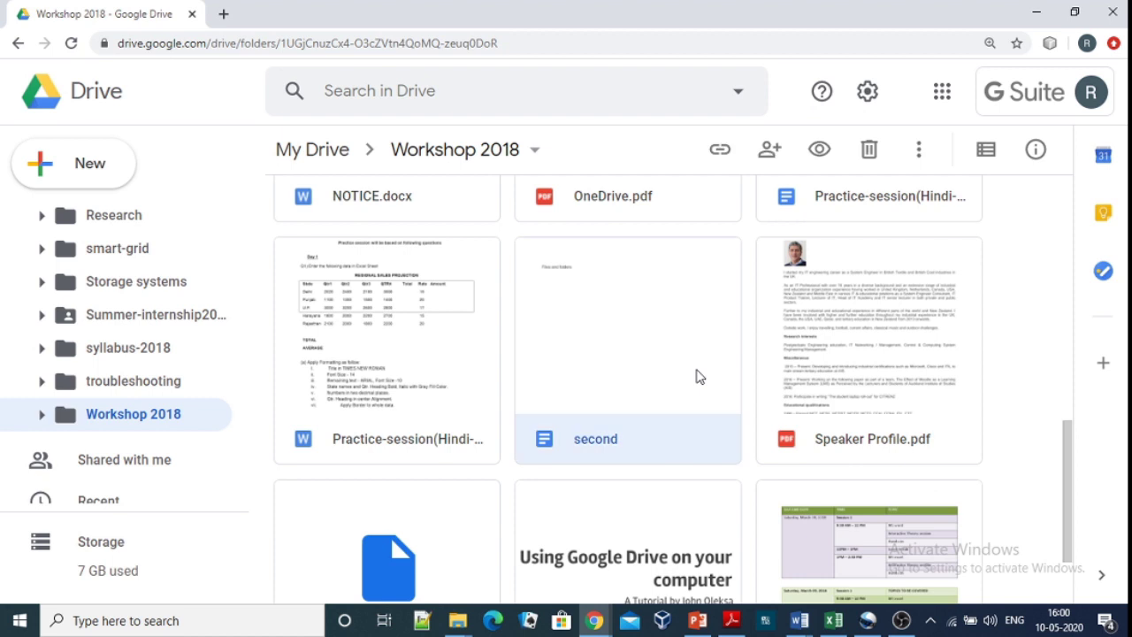
- Move the document second from Workshop 2018 back to FirstFolder in My Drive
right_click(641, 341)
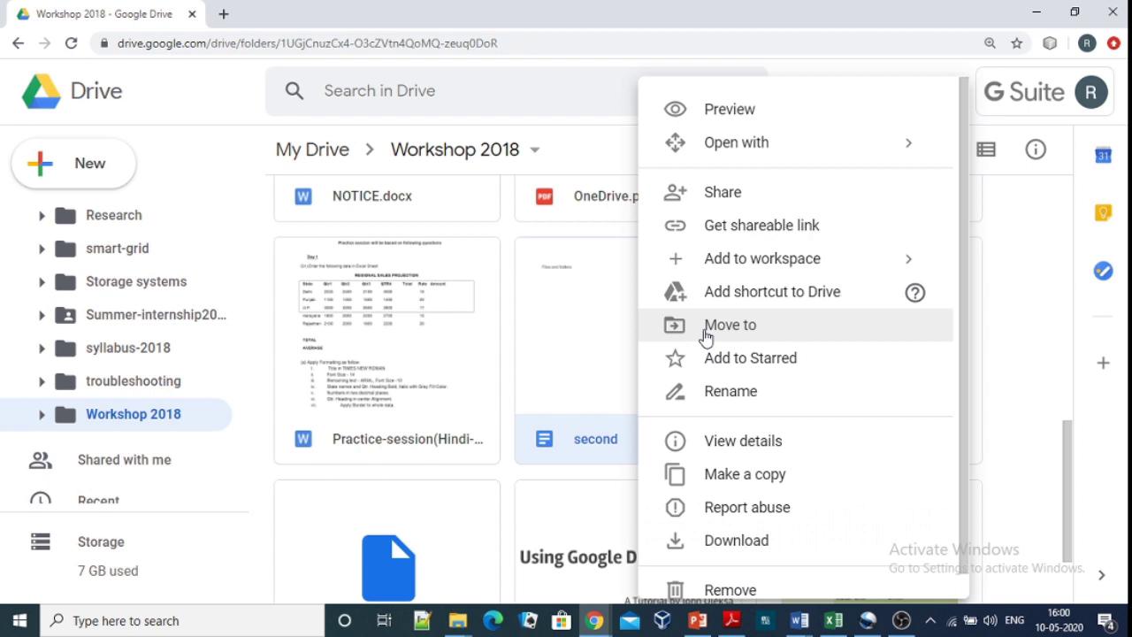
click(607, 331)
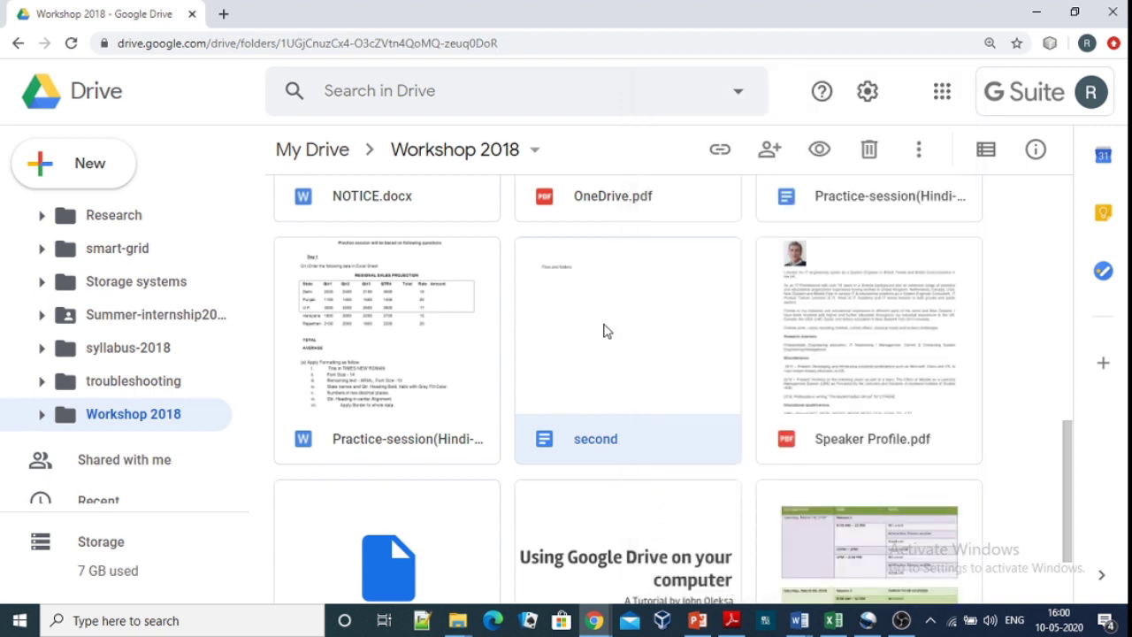
click(917, 152)
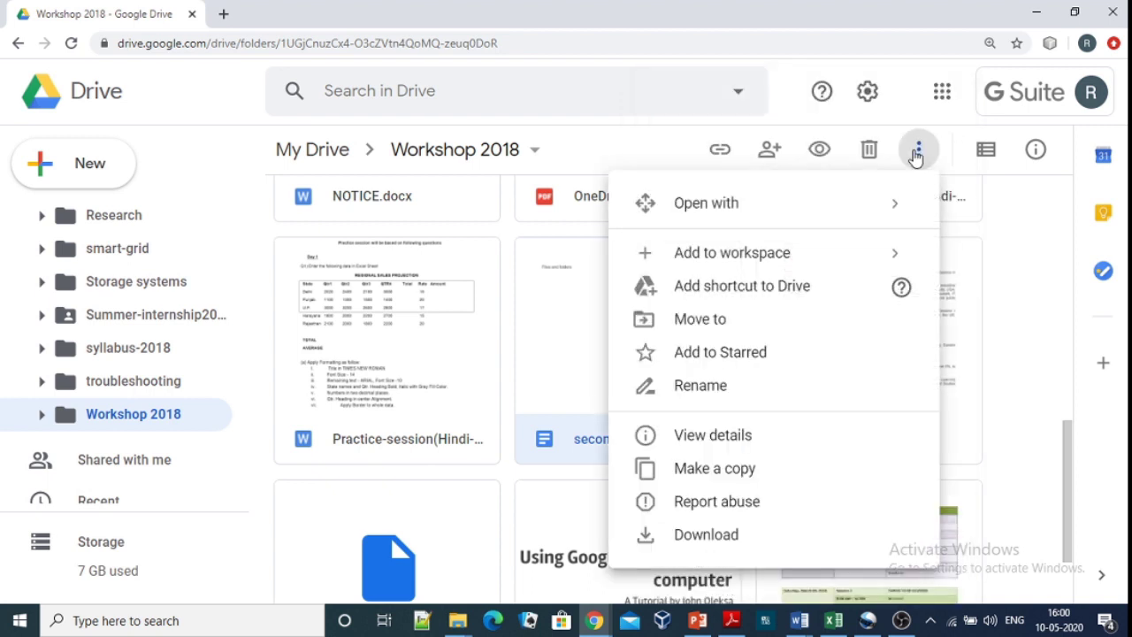
click(732, 319)
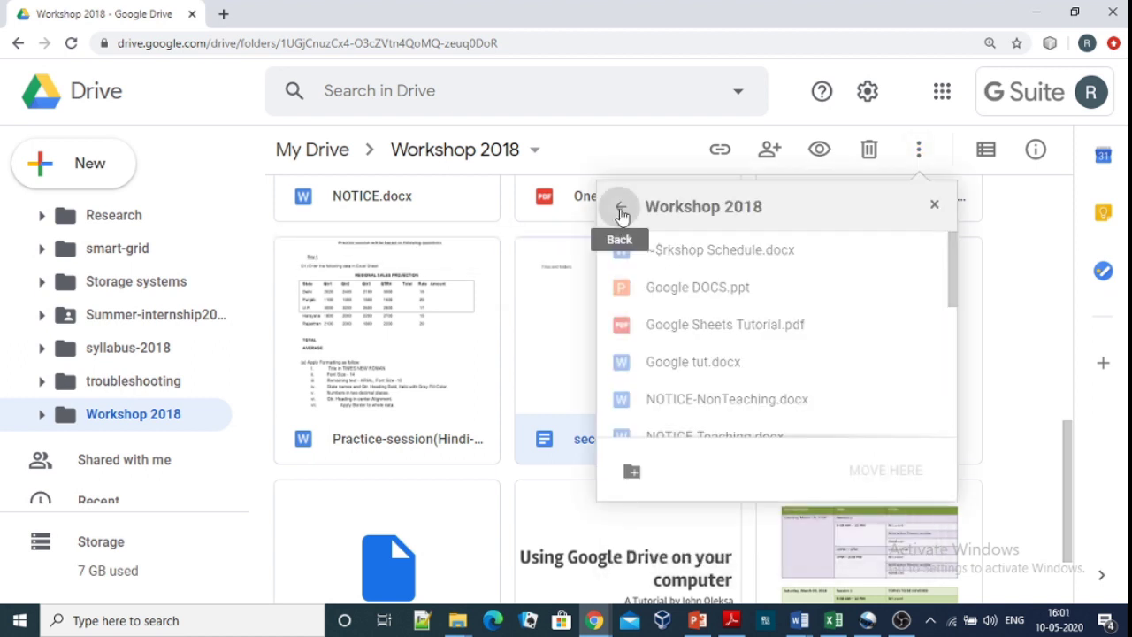
click(622, 212)
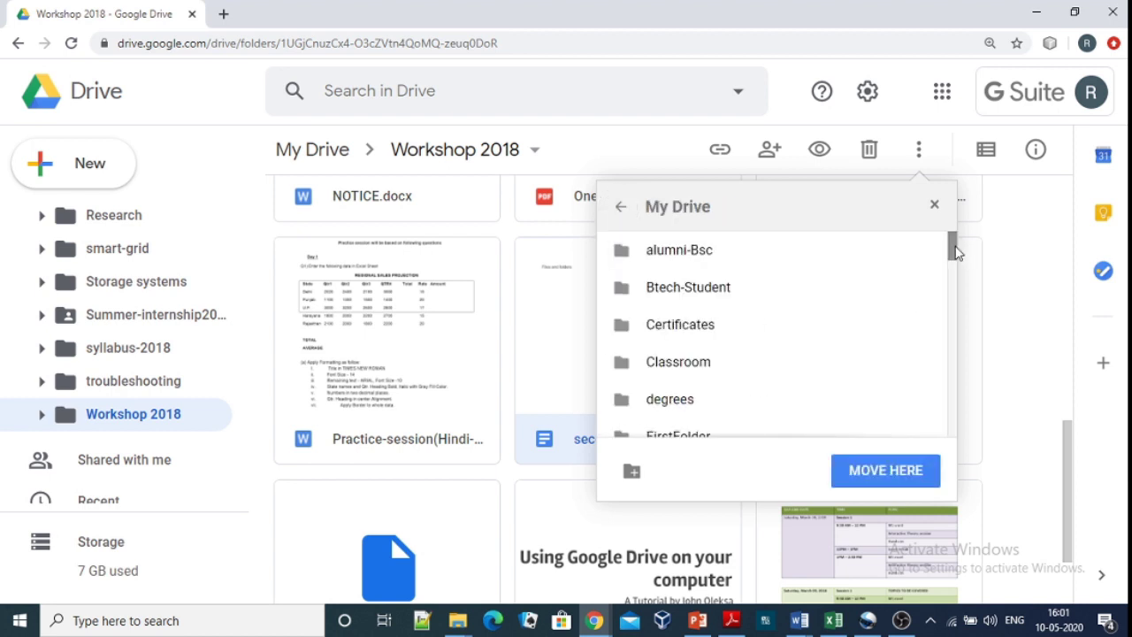
scroll(955, 253, down, 1)
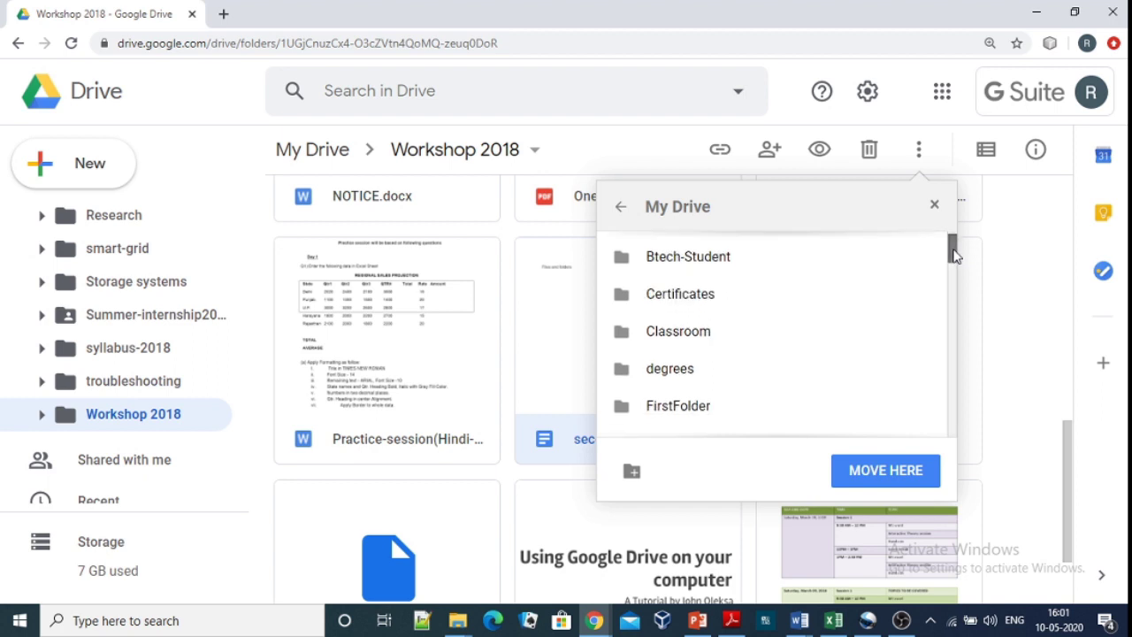
scroll(955, 253, down, 2)
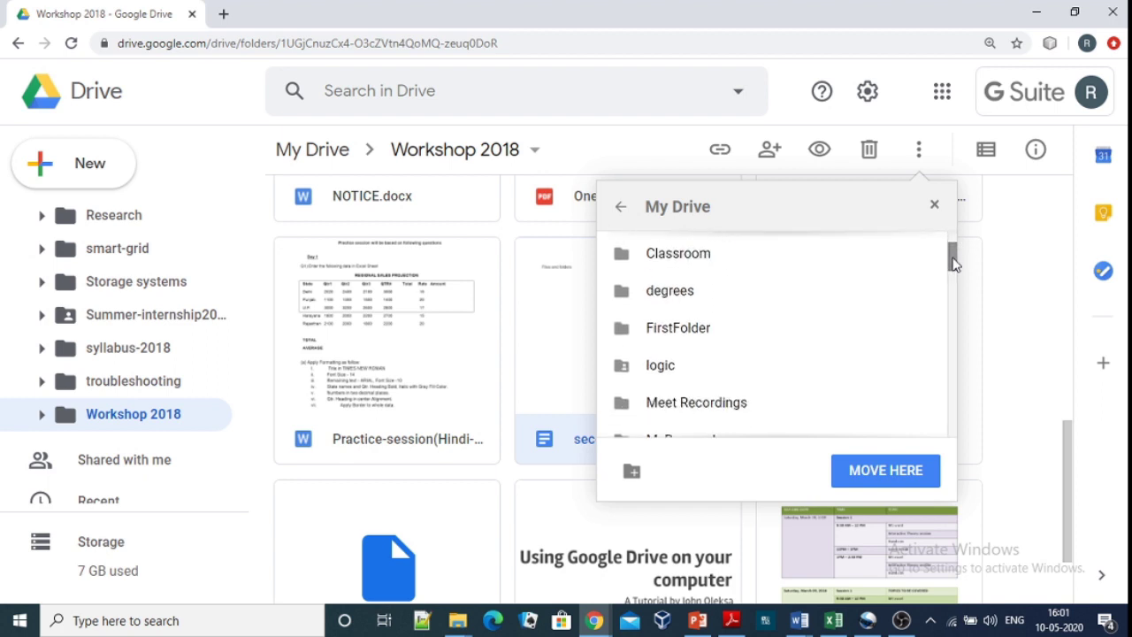
click(708, 334)
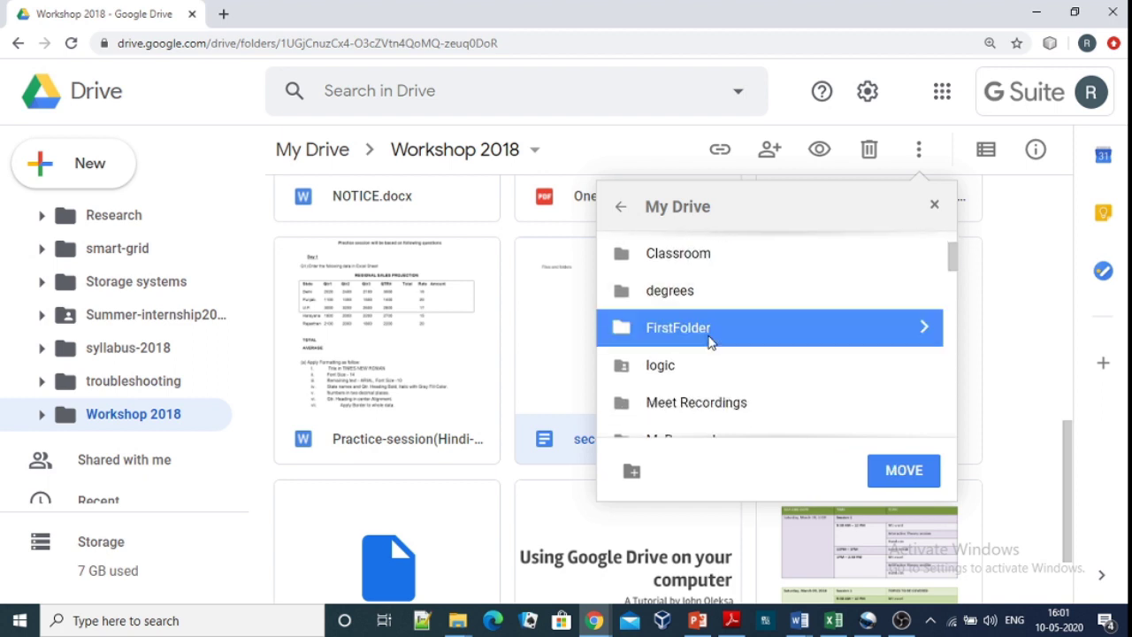
click(903, 471)
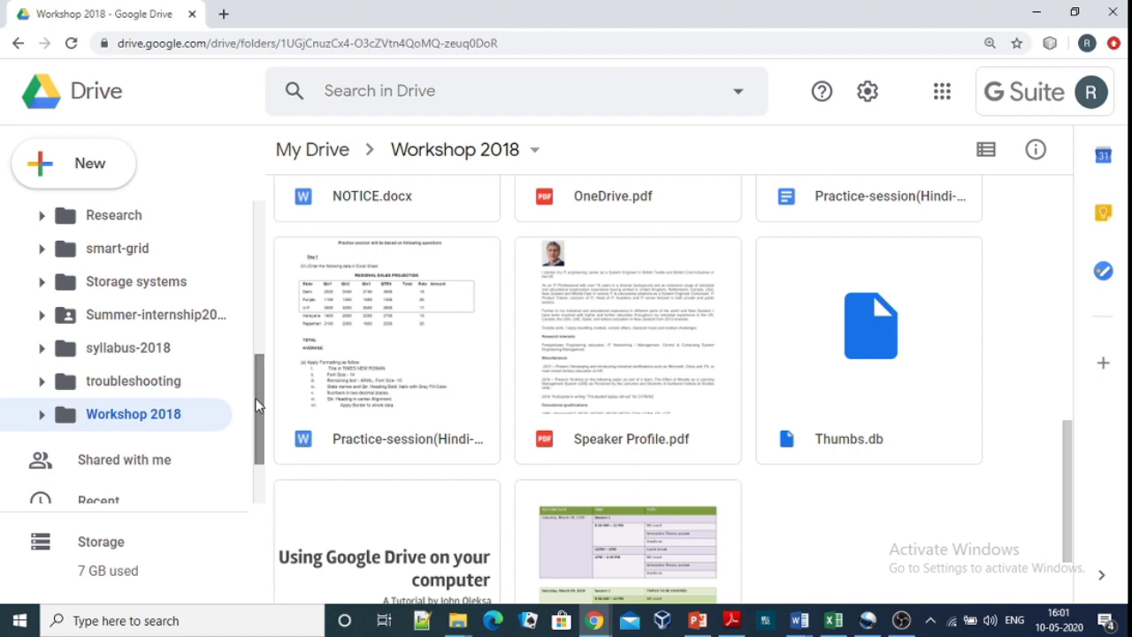
- Open FirstFolder and select the document second there
drag(257, 401, 257, 321)
click(137, 271)
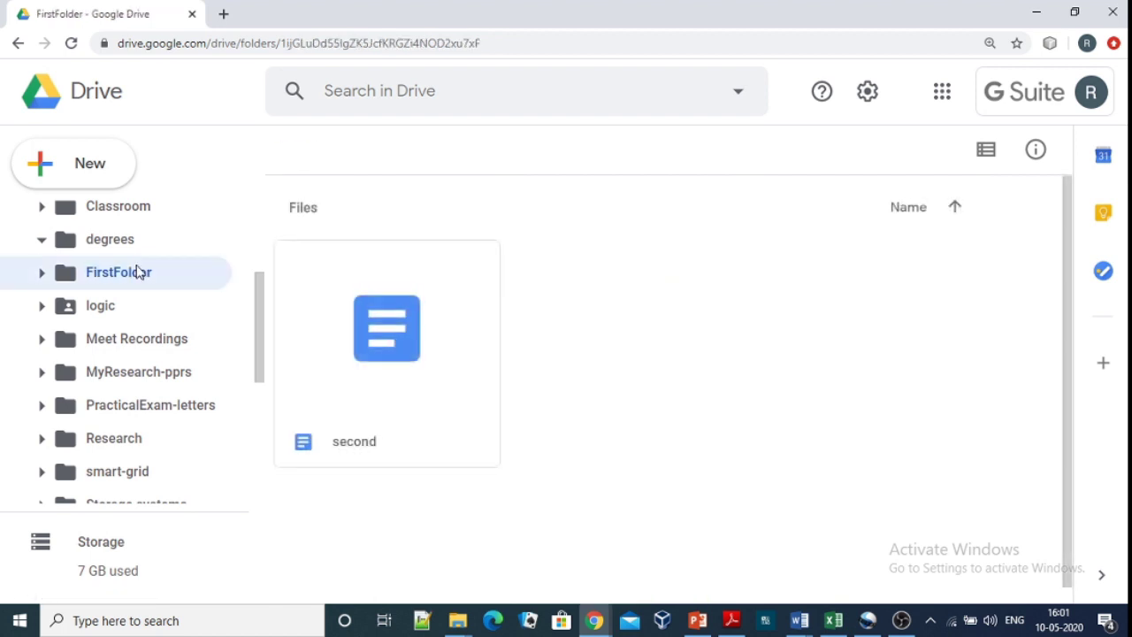
click(476, 337)
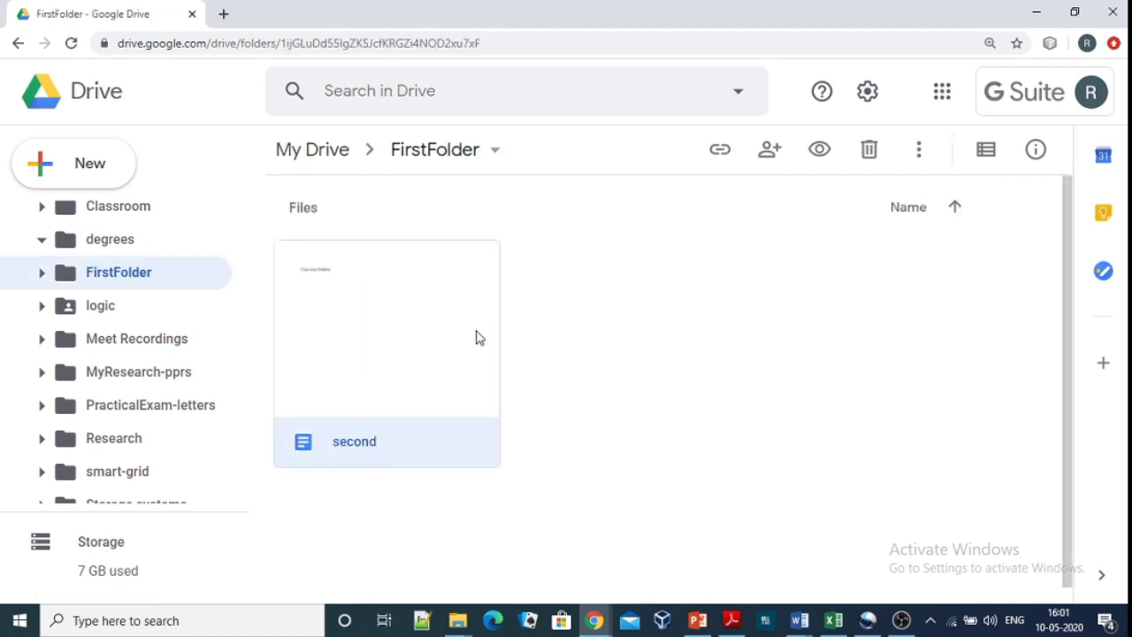